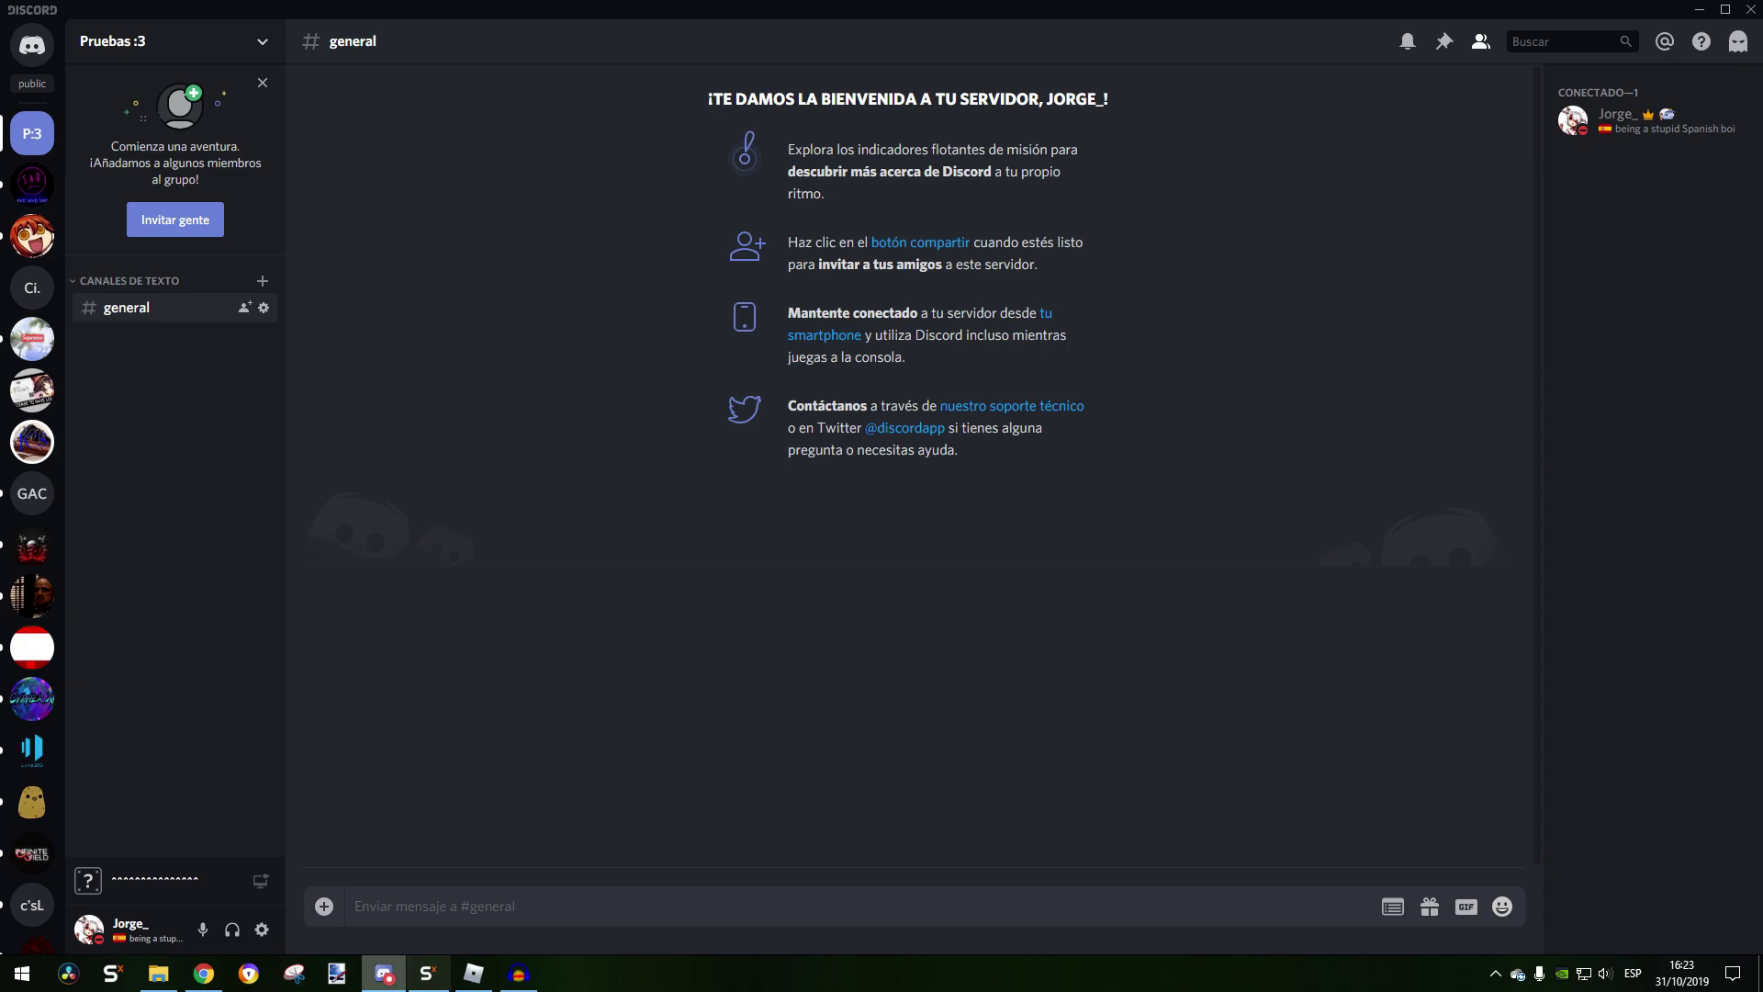
Switch to Chrome and view the SafeEmbedGenerator plugin page on the BetterDiscord Library site
left_click(384, 973)
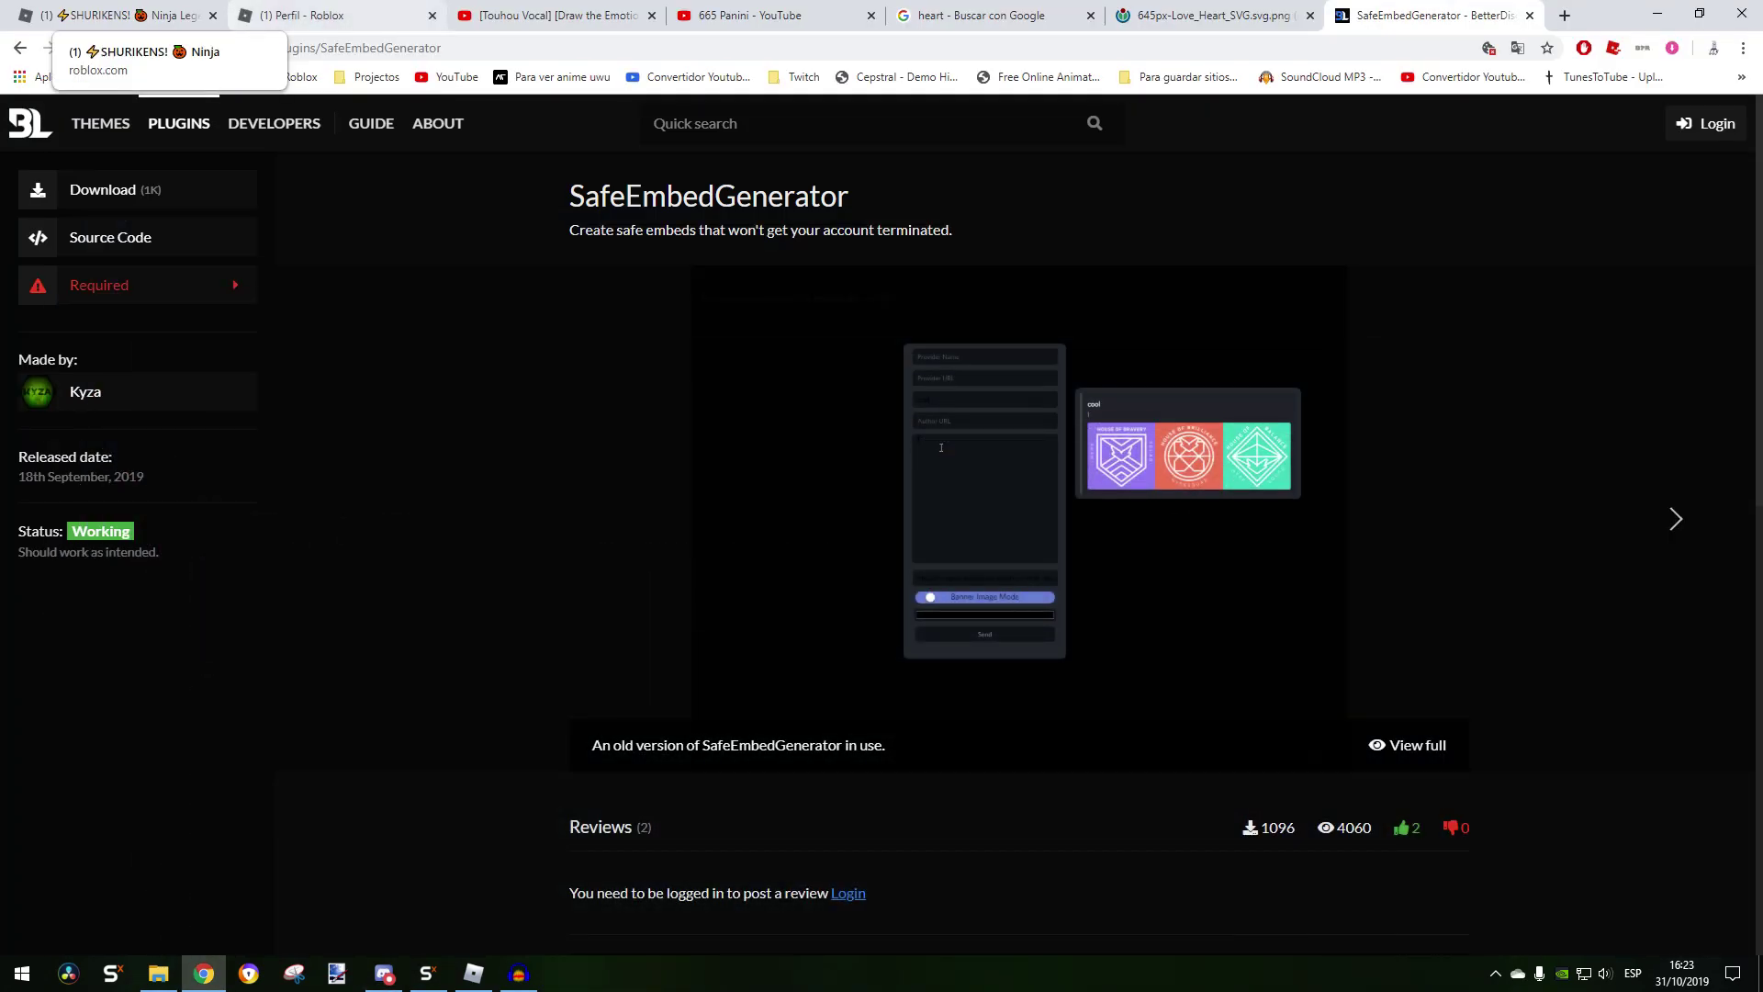
left_click_drag(181, 48, 137, 48)
left_click(484, 47)
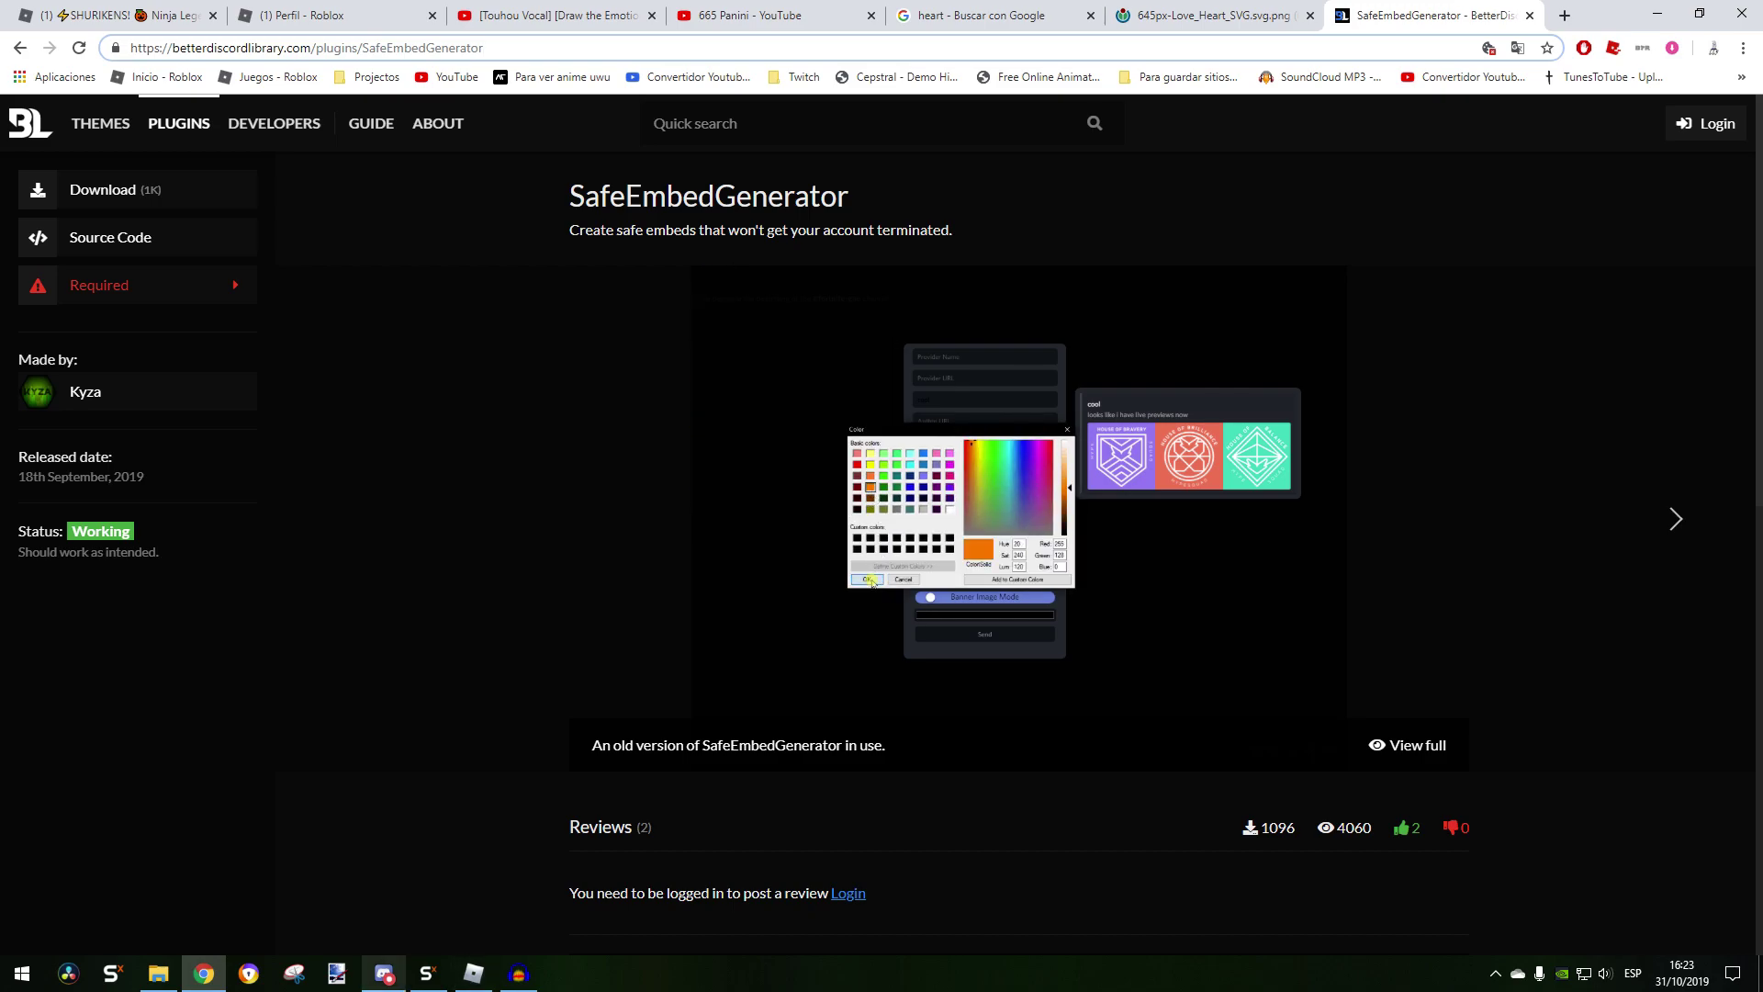
Switch back to Discord and open the embed generator form in the general channel
left_click(384, 973)
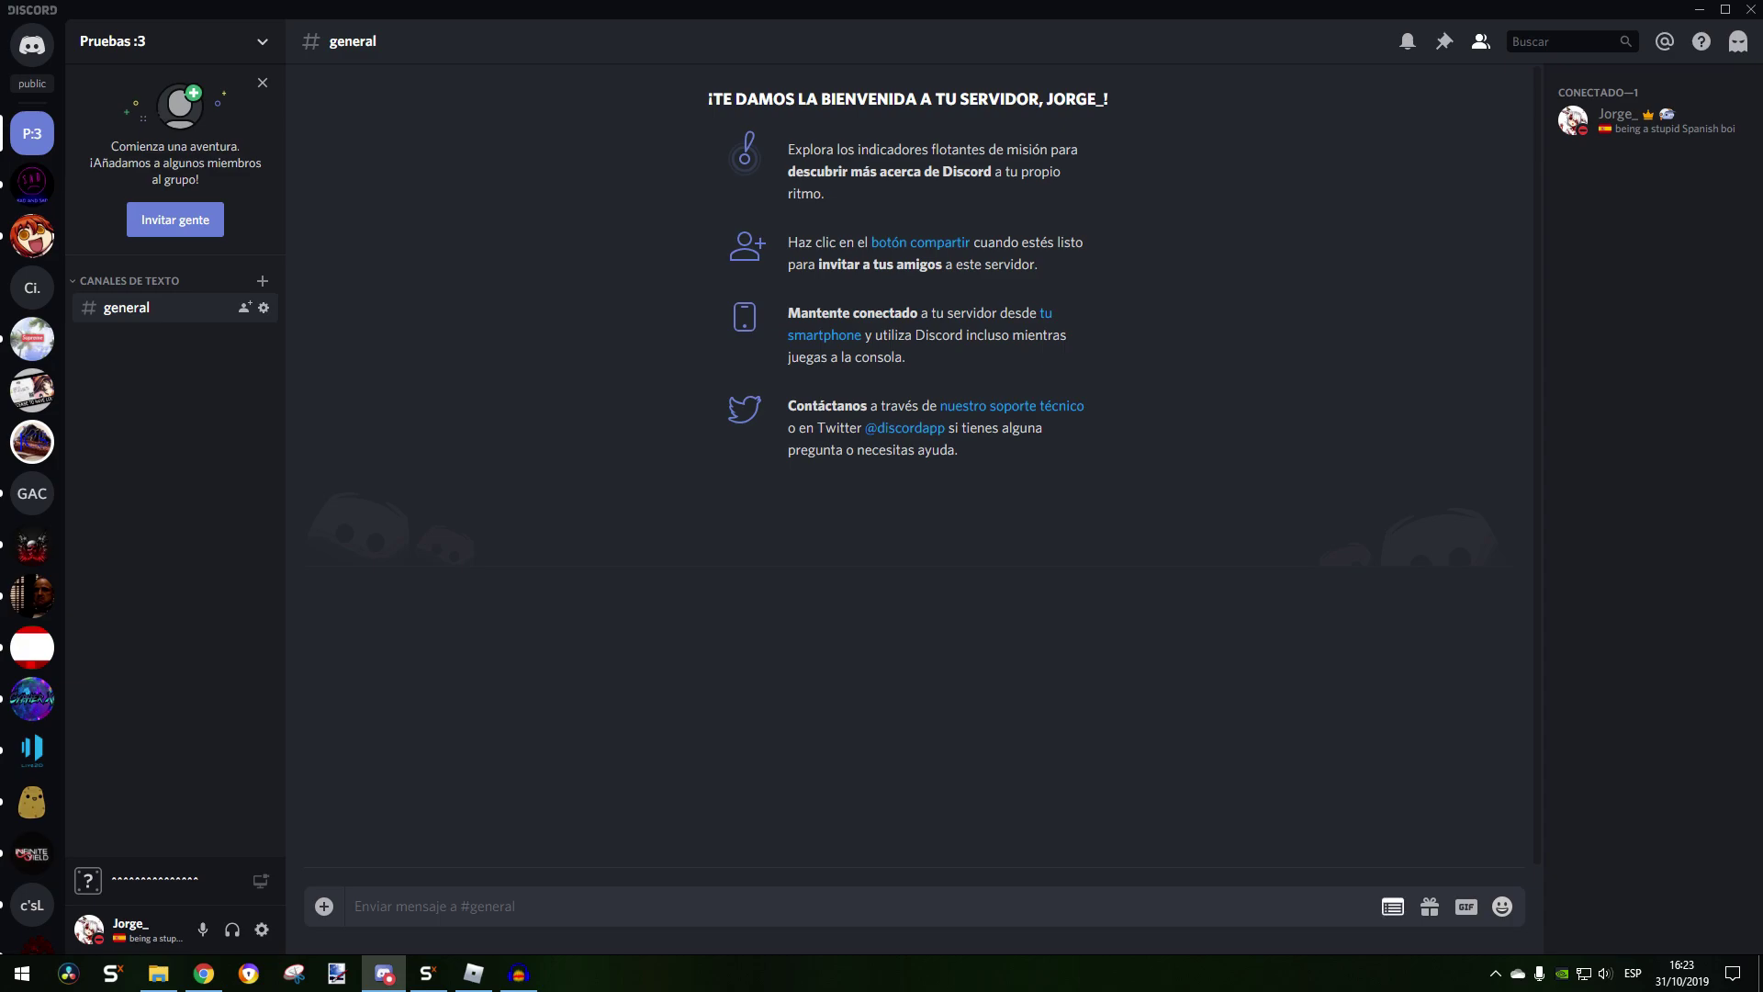
left_click(1393, 907)
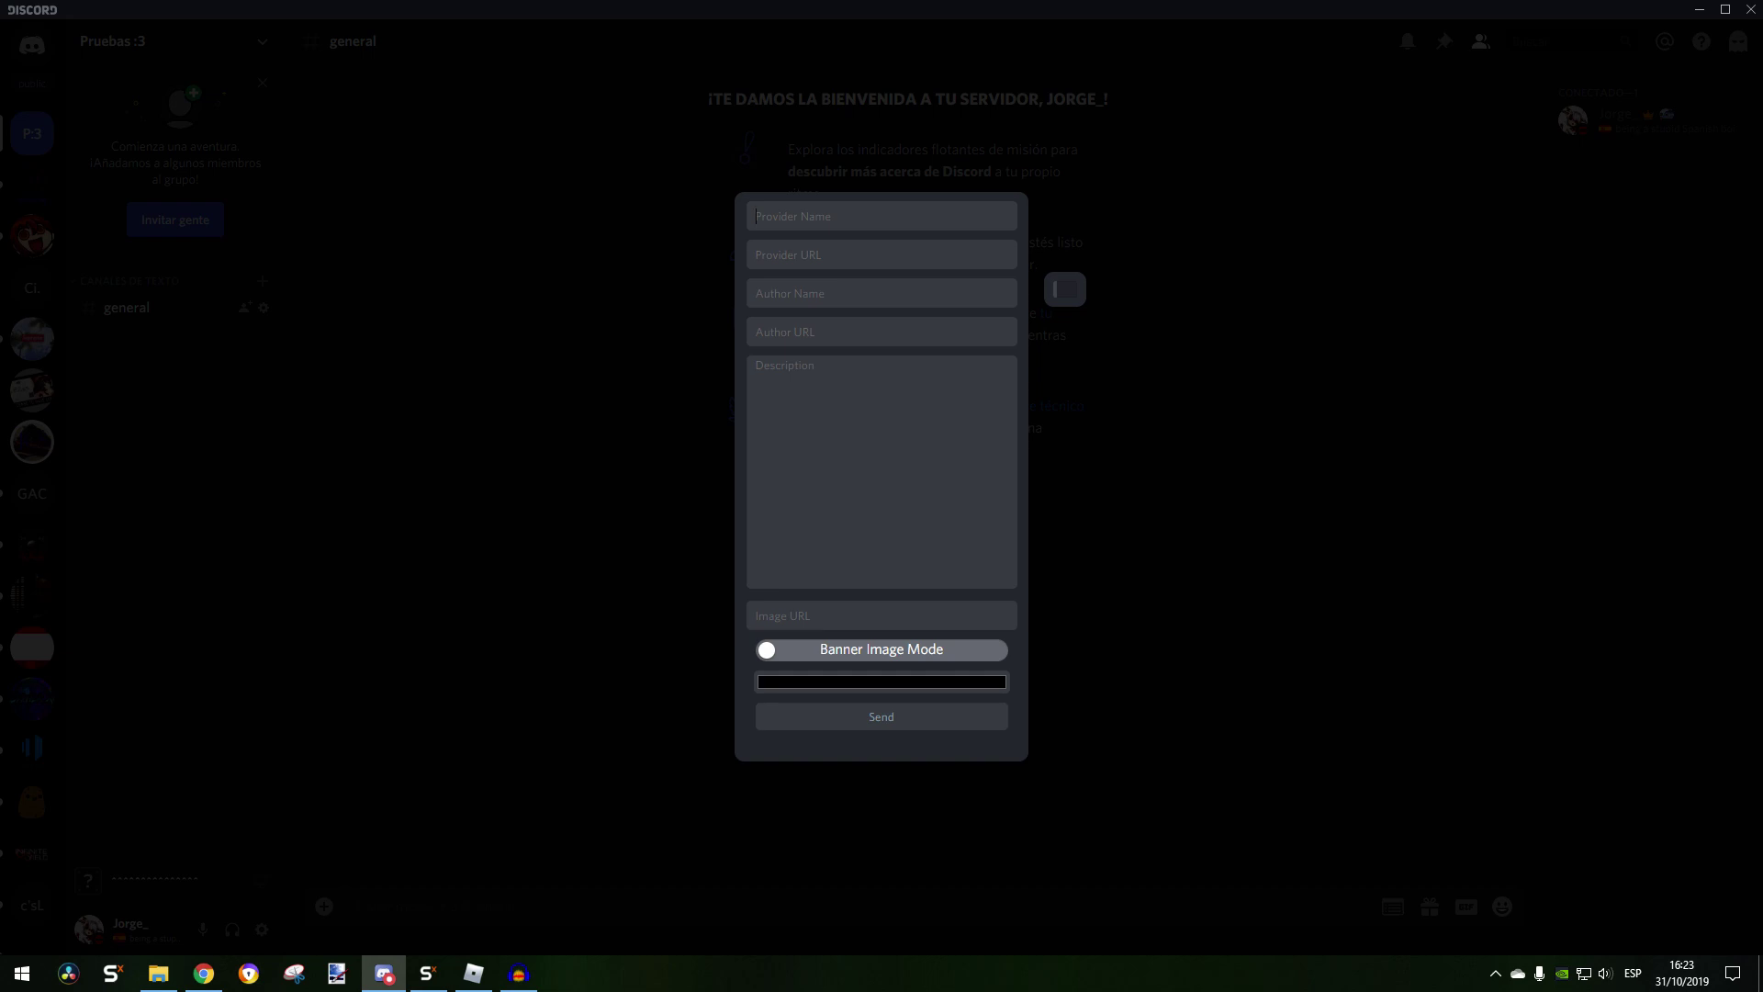
Try turning Banner Image Mode on and off for the embed
left_click(881, 649)
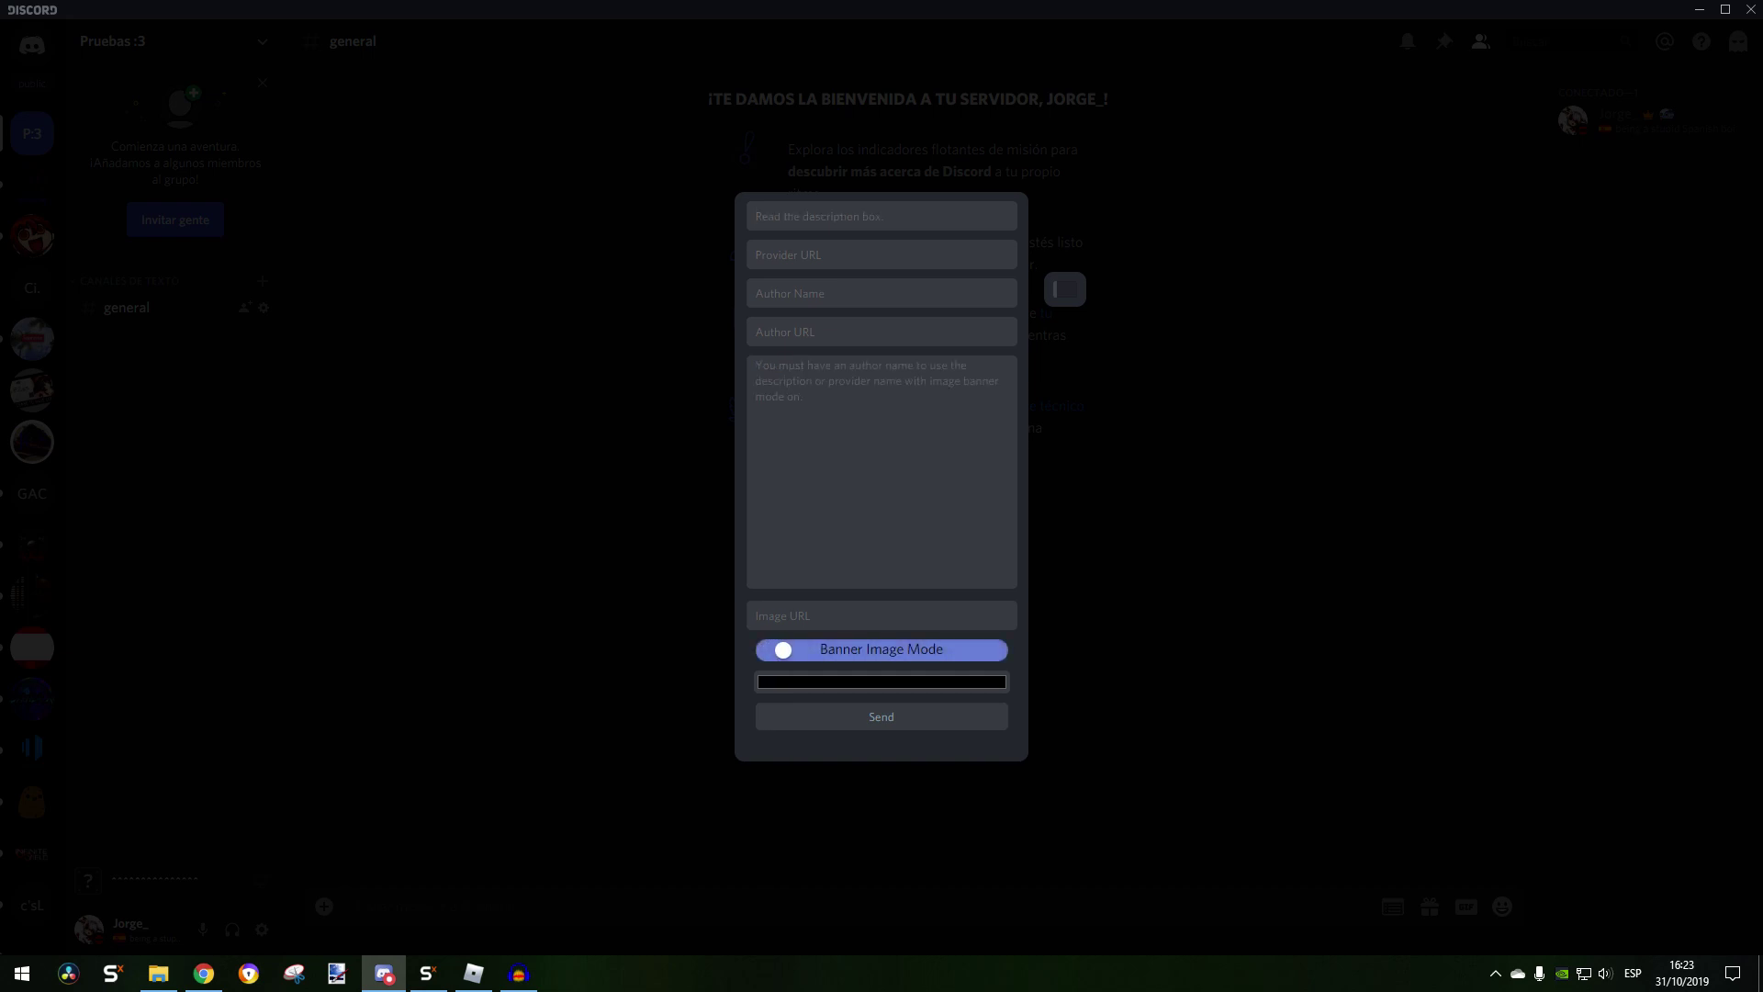
left_click(881, 649)
left_click(881, 650)
left_click(881, 650)
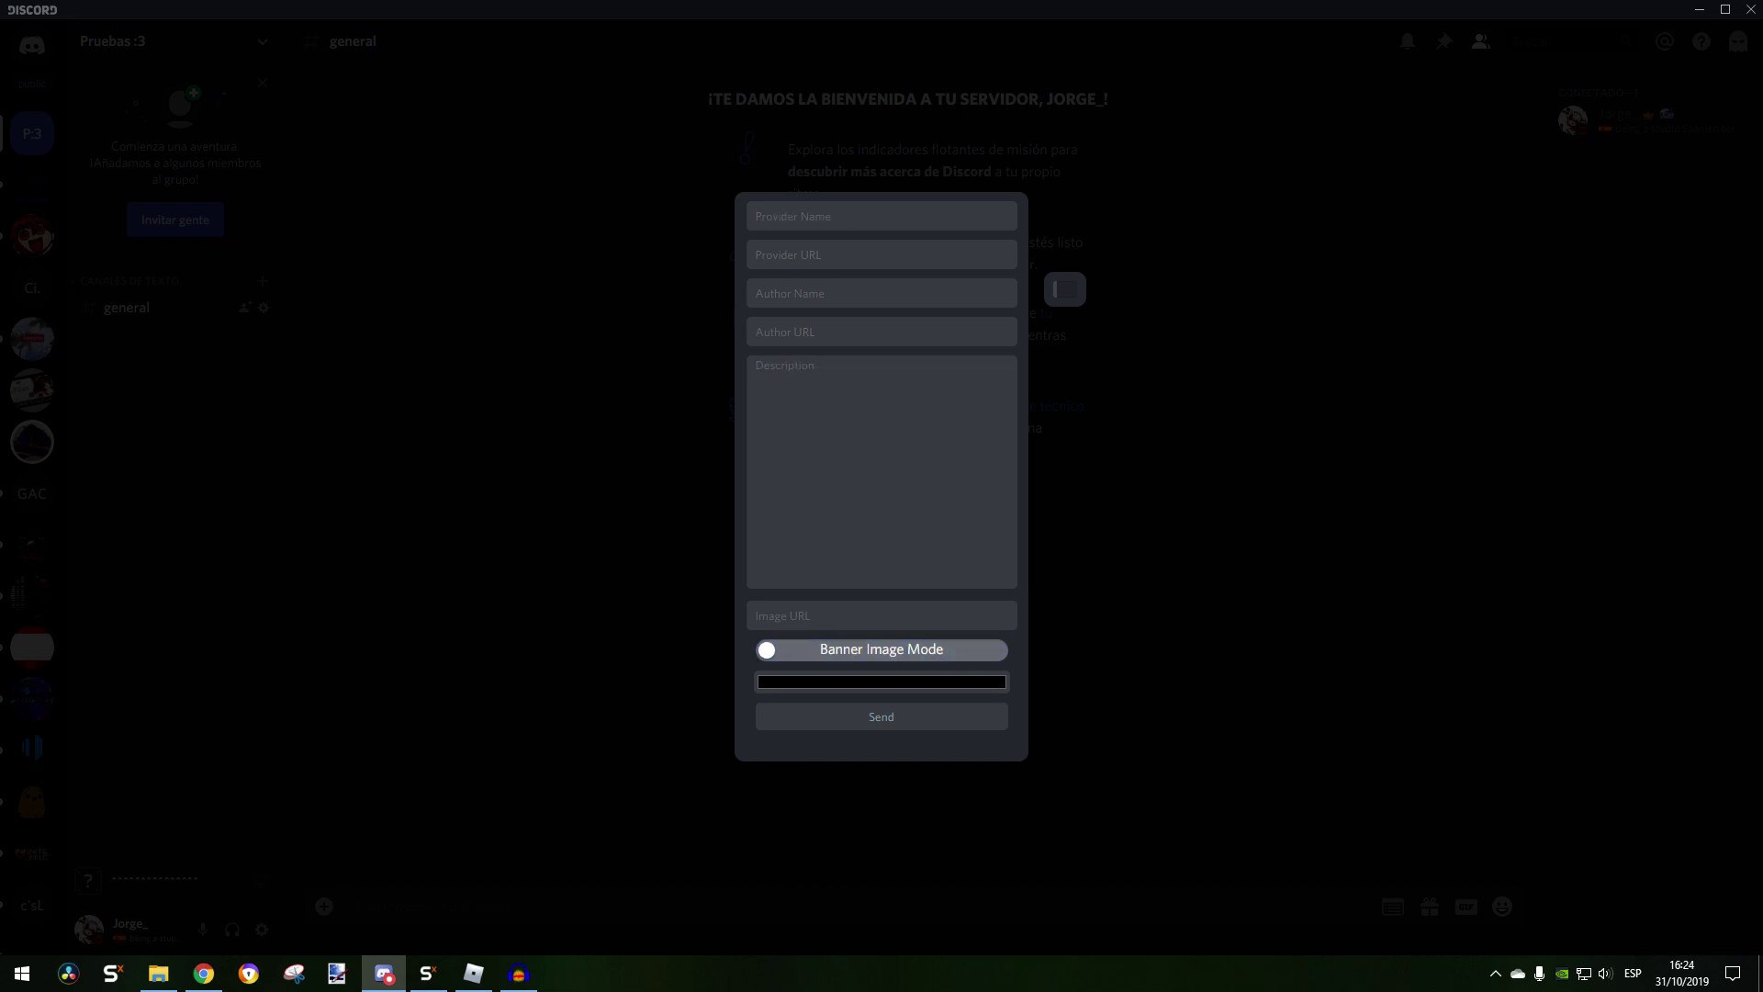
Try light red and white as the embed's accent colour, picking each from the basic colours
left_click(880, 681)
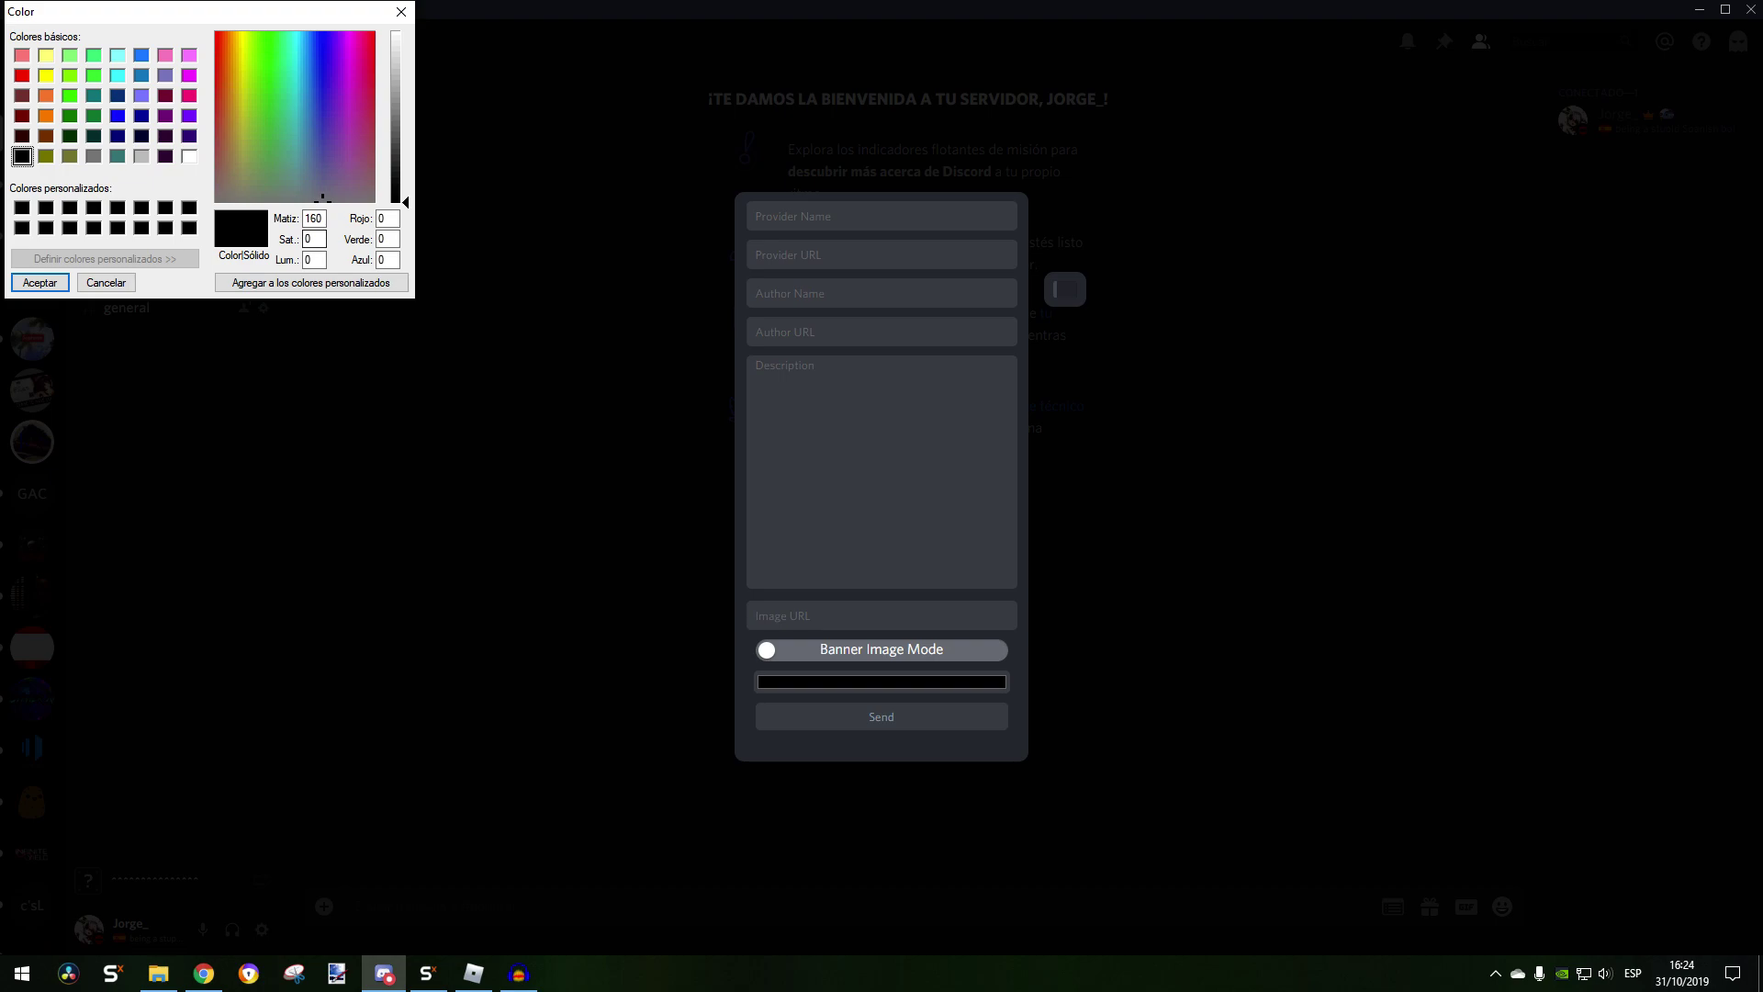
left_click(22, 55)
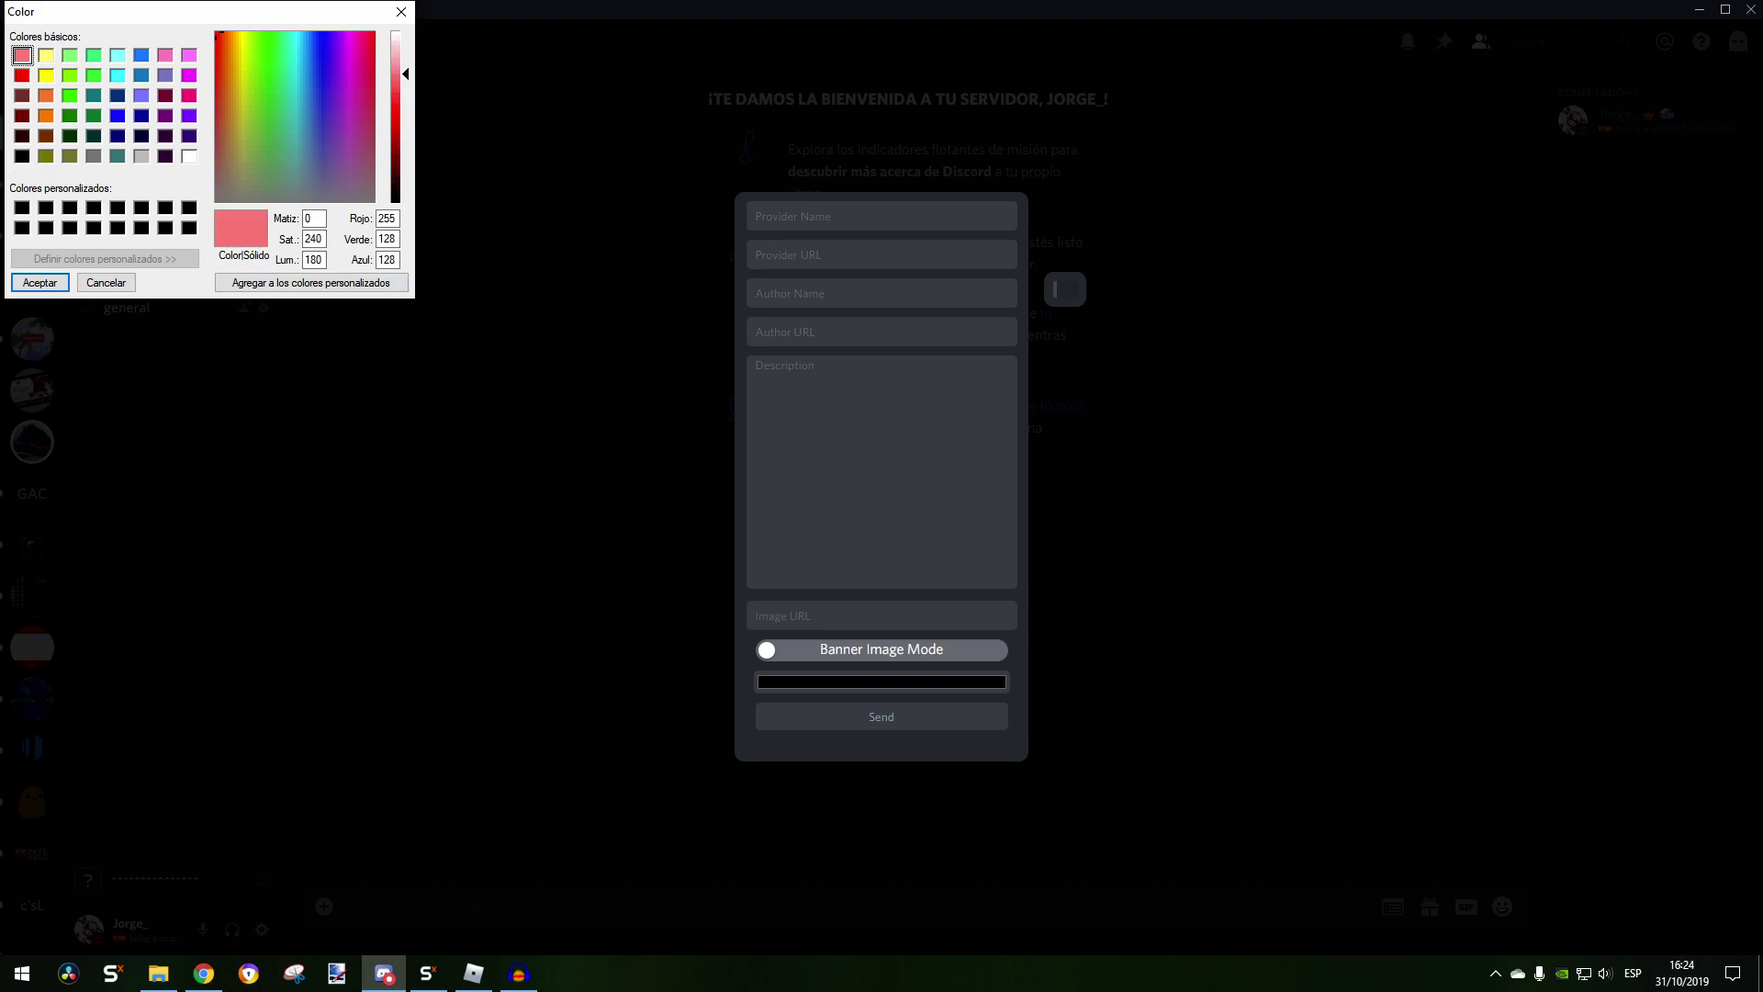
left_click(39, 282)
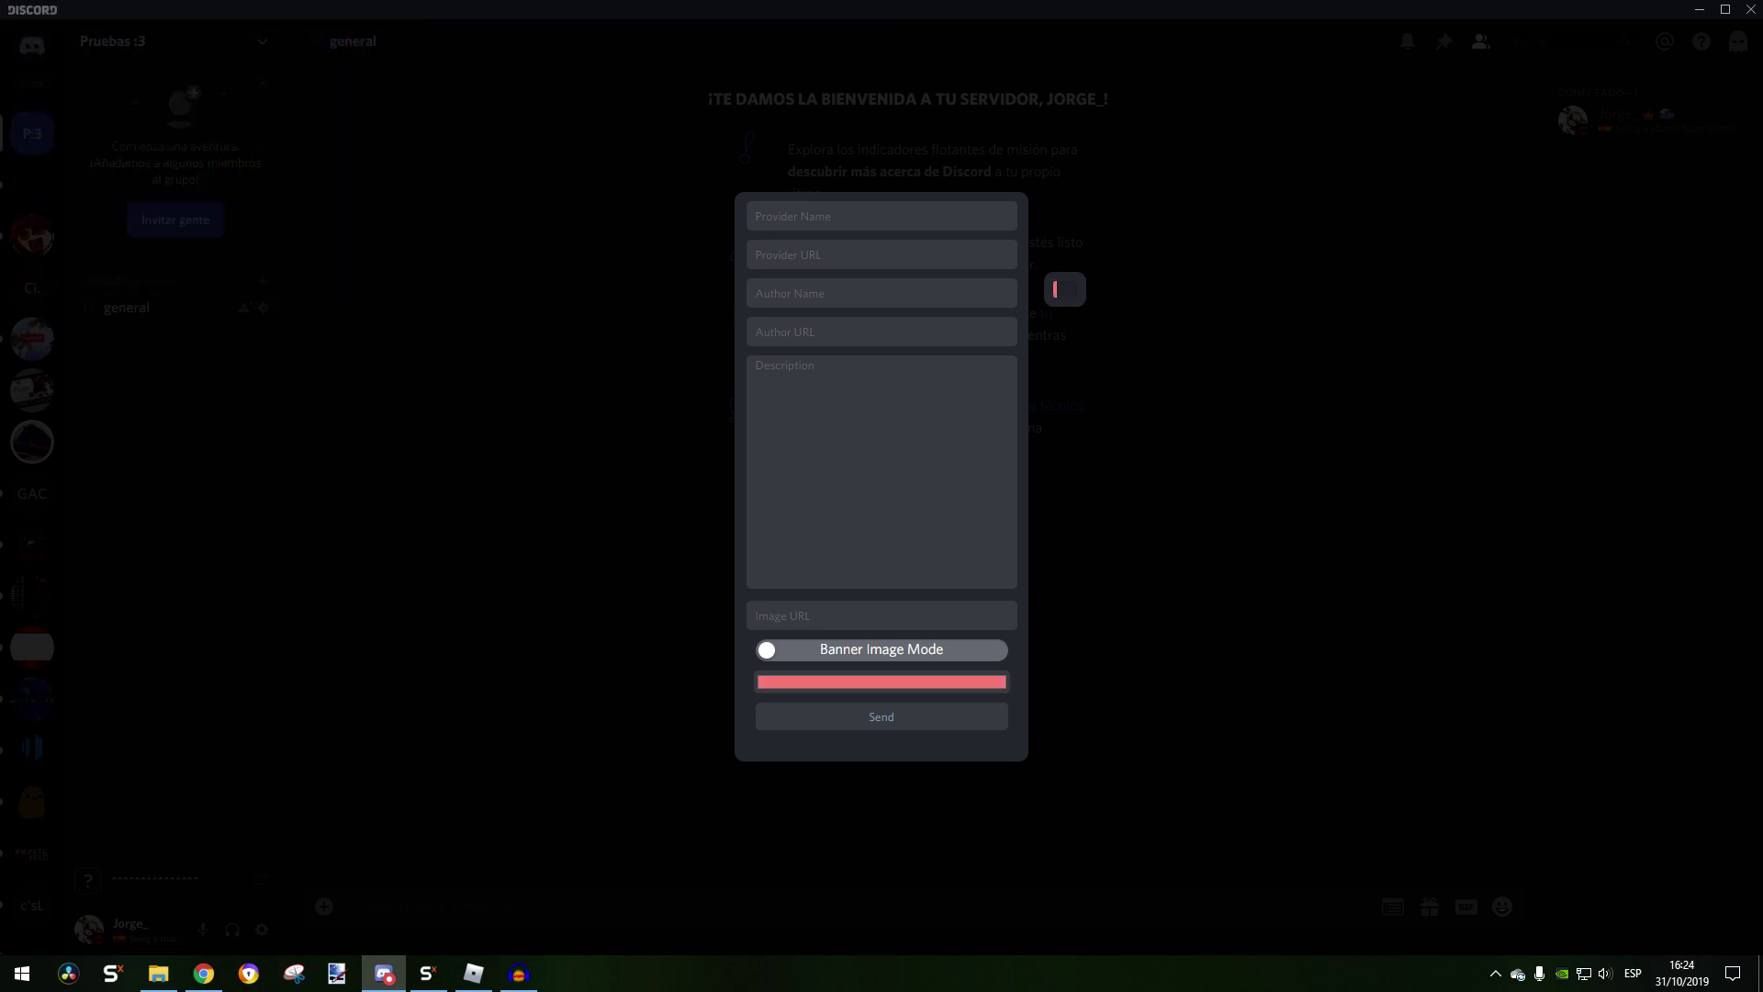
left_click(880, 681)
left_click(188, 156)
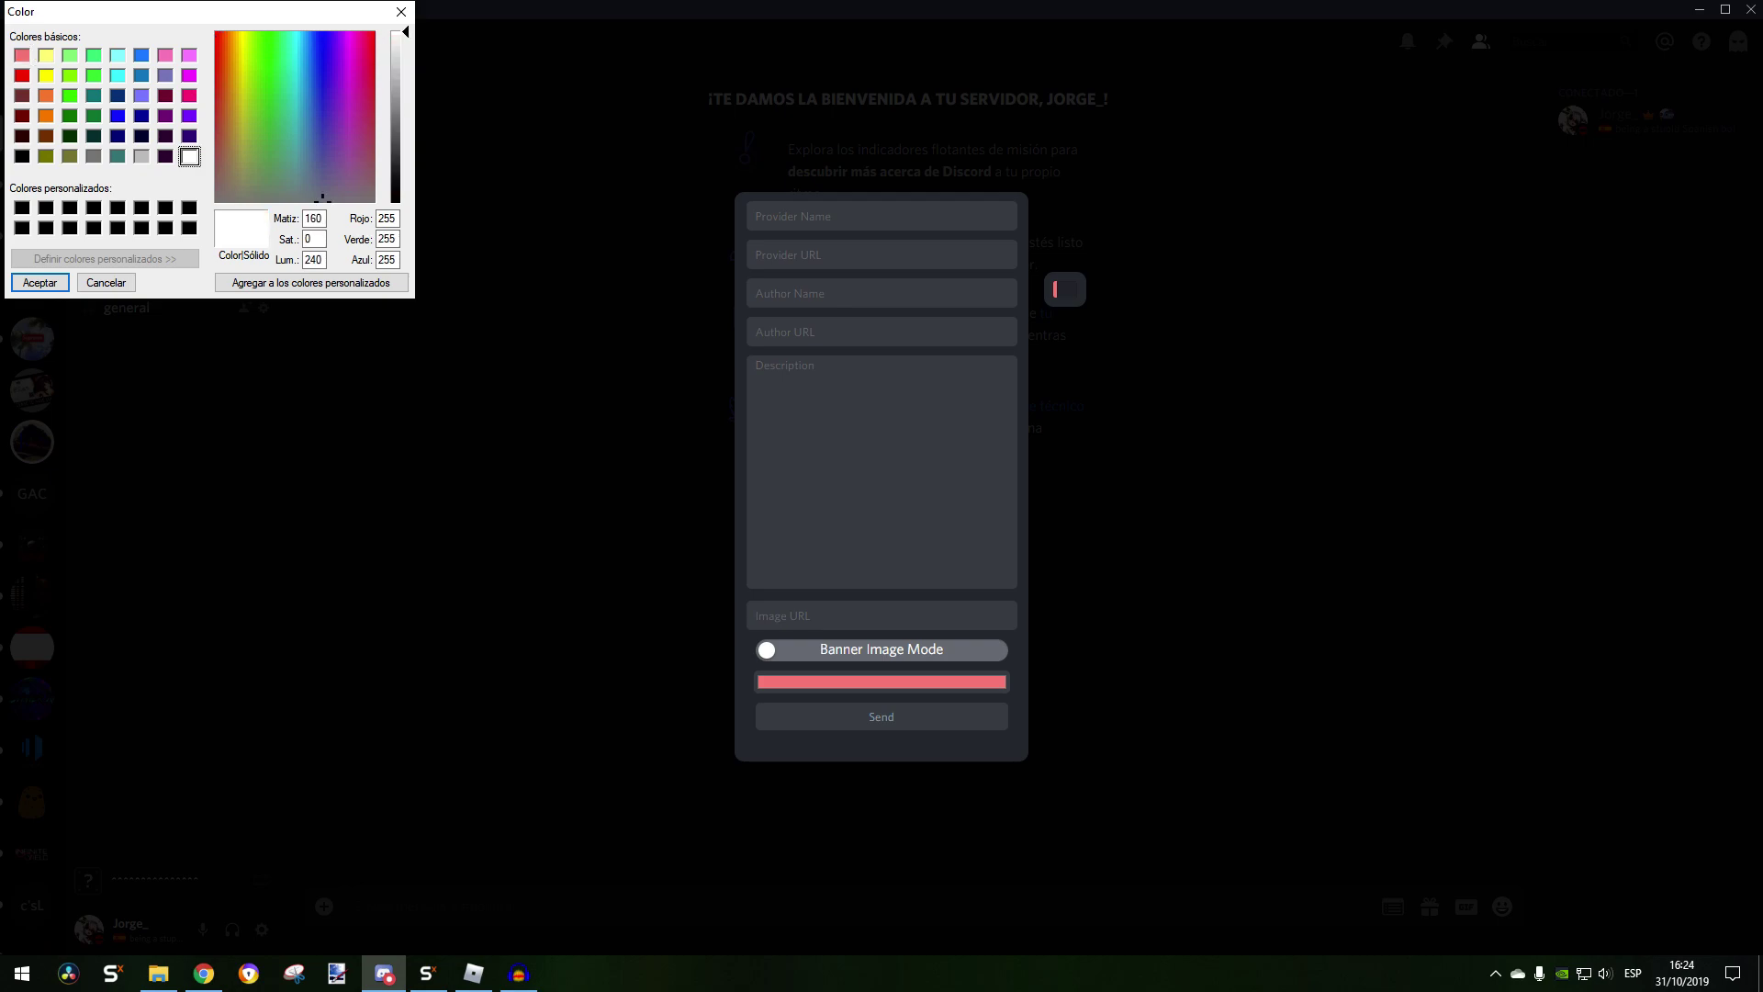
left_click(40, 282)
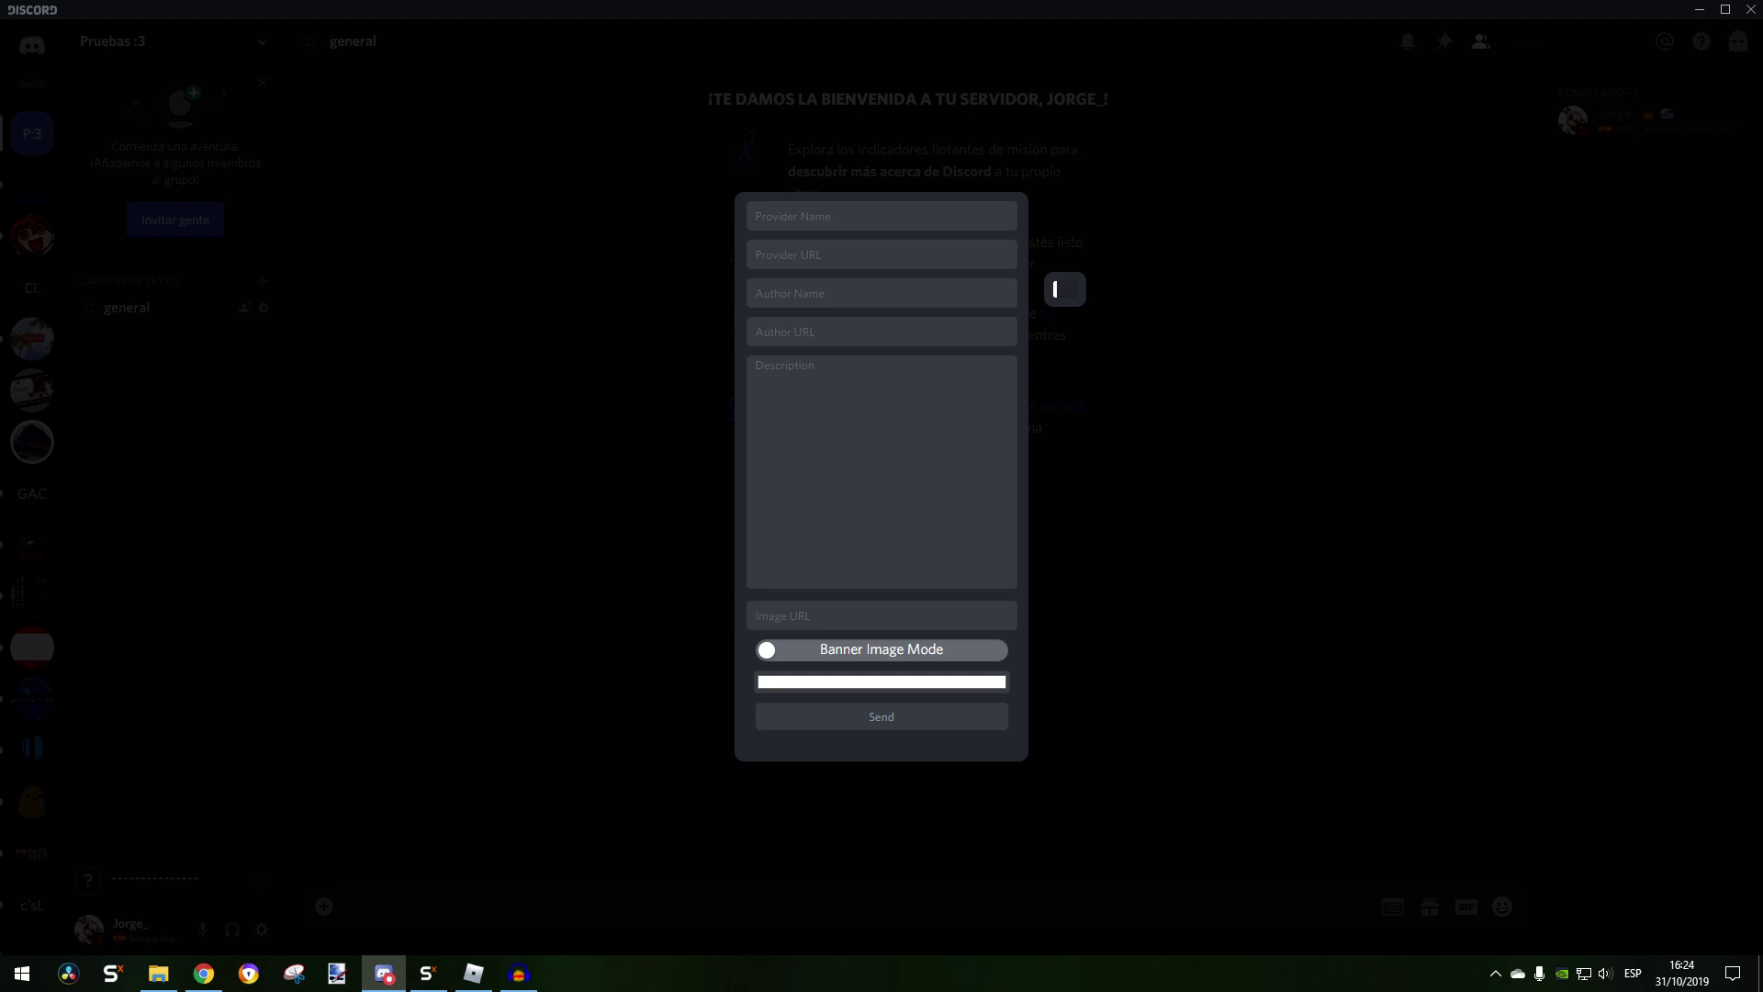
Set the embed's provider name to "Happy halloween!"
type("I love you")
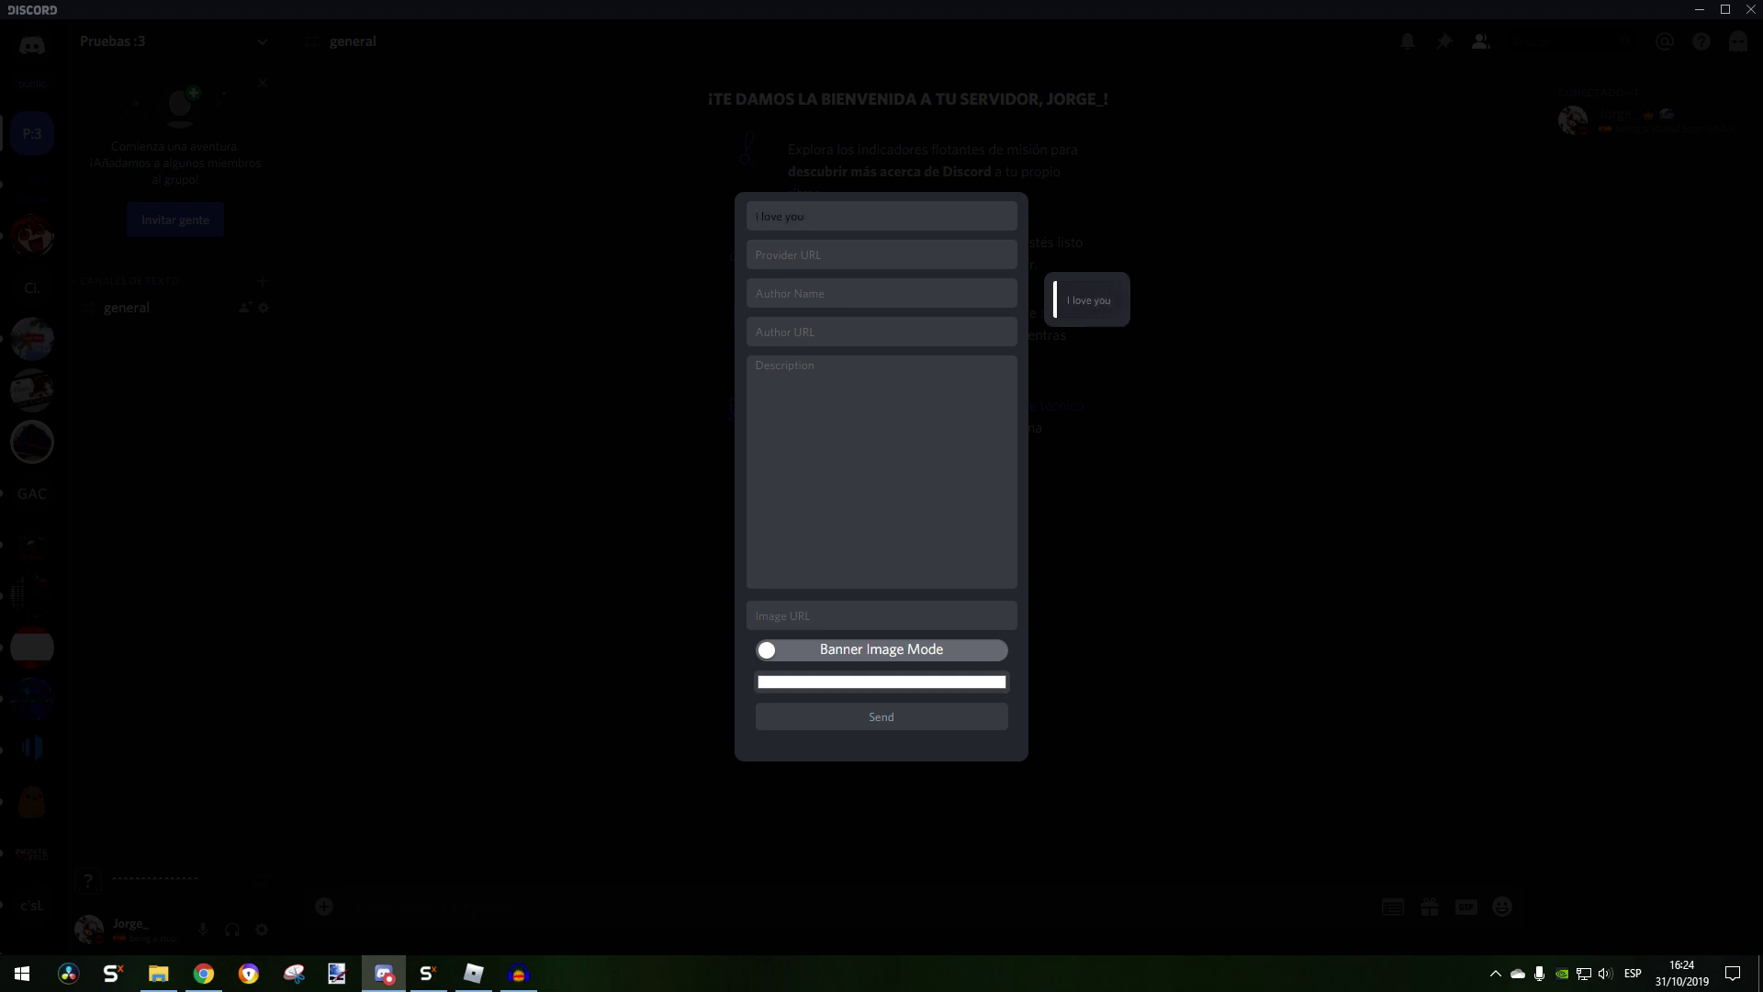
key("ctrl+a")
type("Ha")
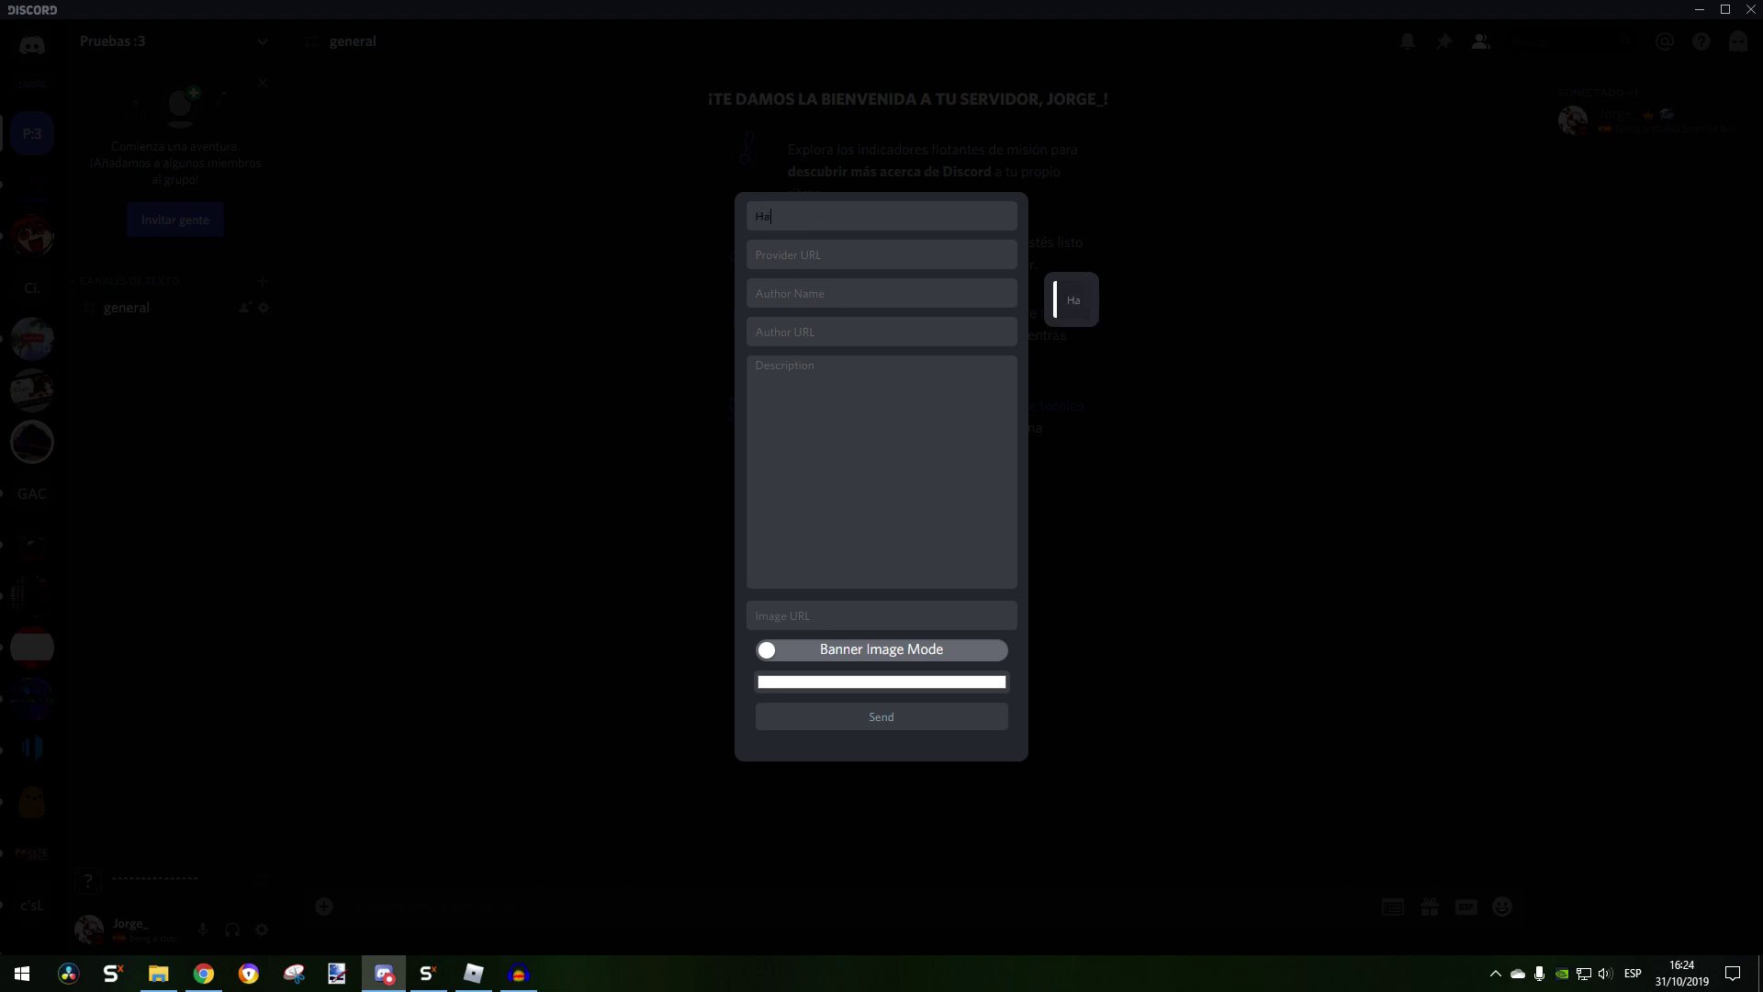
type("ppy hal")
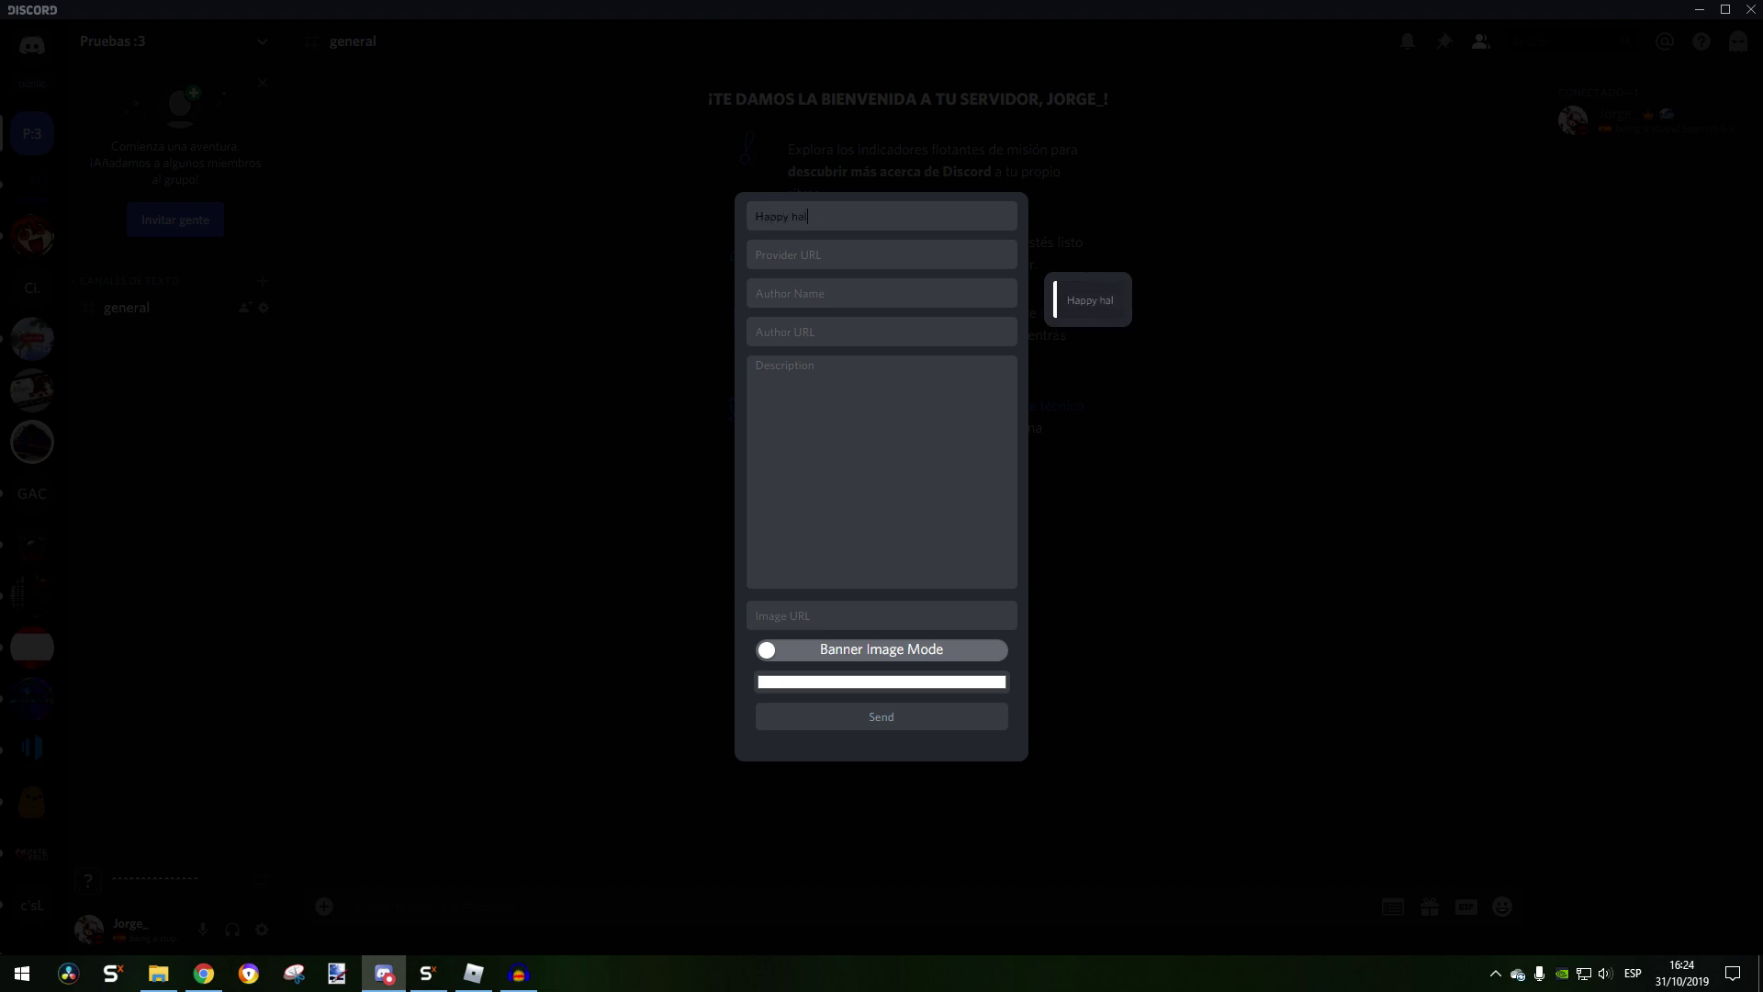
type("loween!")
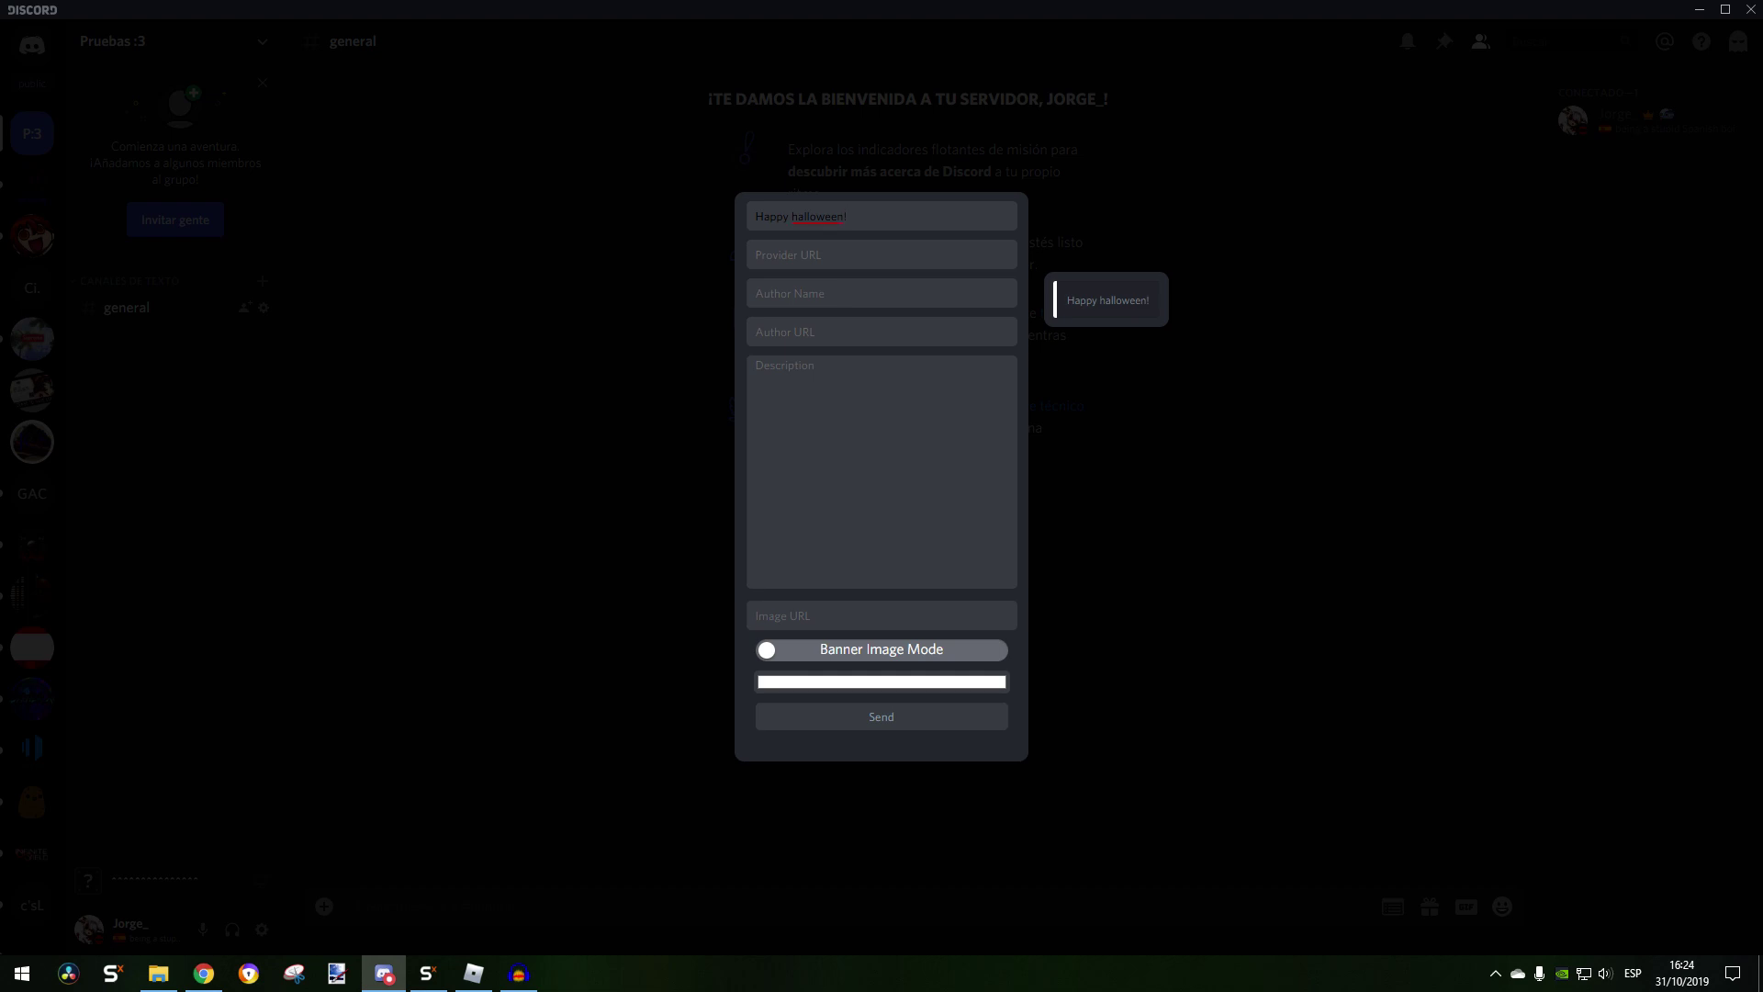
type("https://google.comJO")
key("BackSpace")
key("BackSpace")
type("Jor")
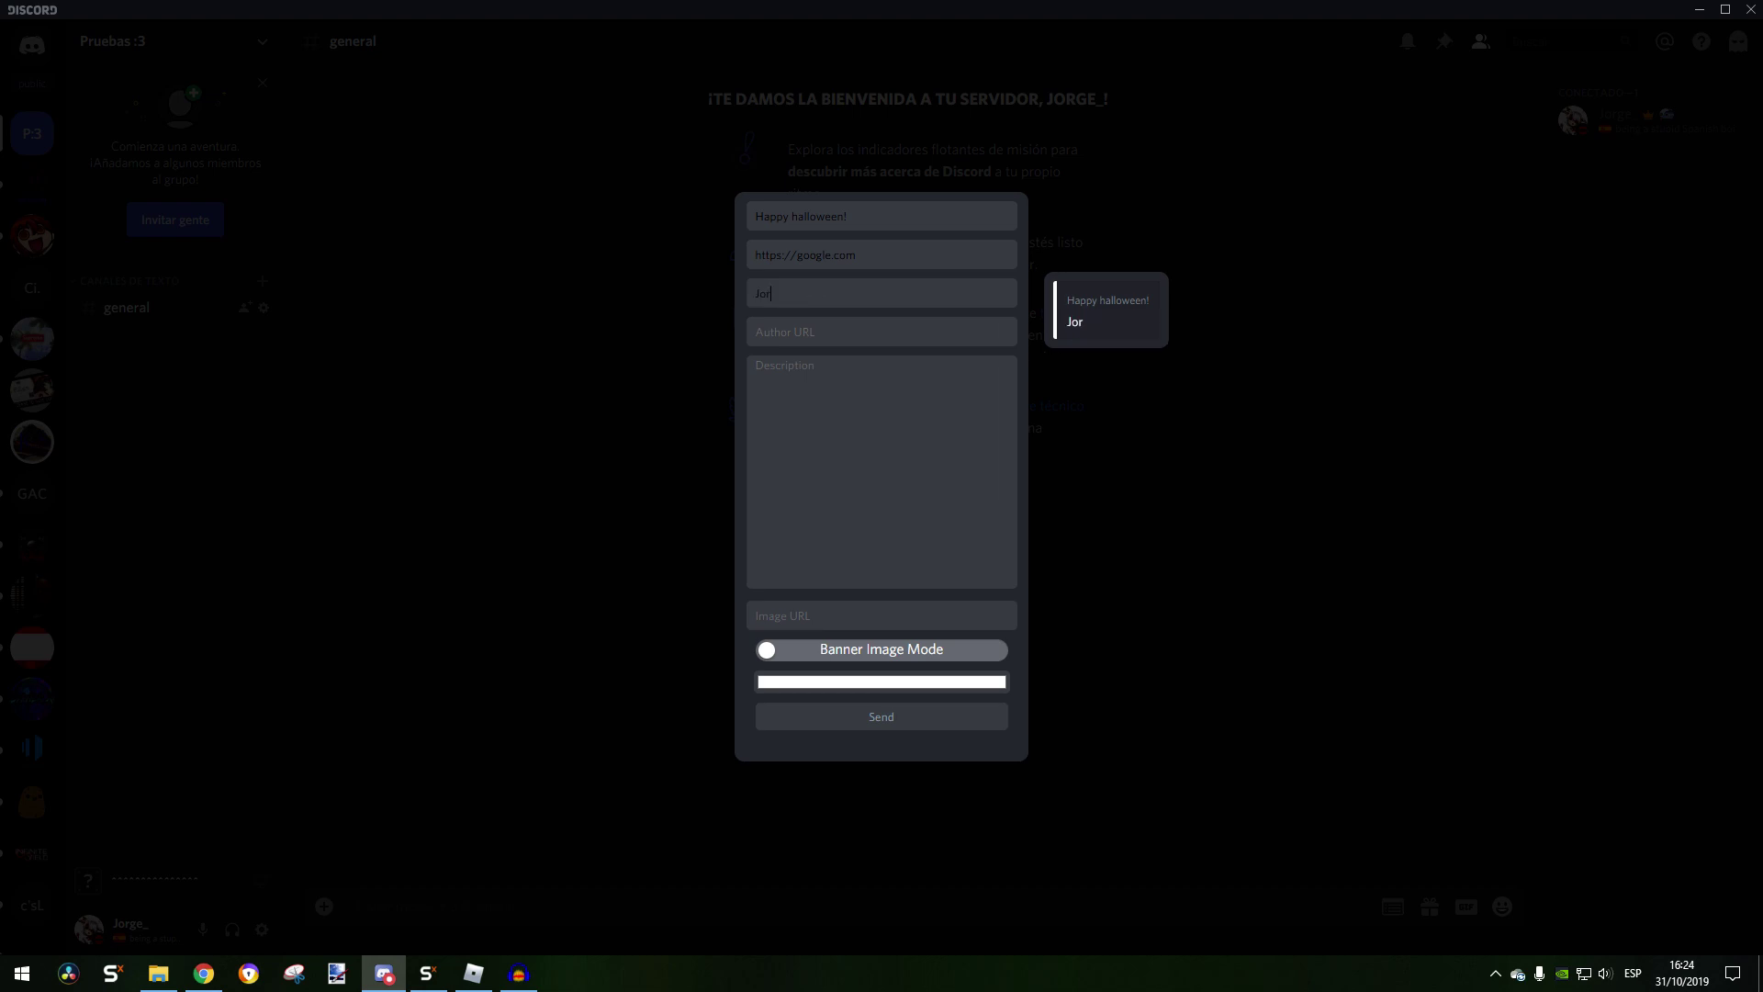
type("ge_")
Enter the embed description "Happy halloween to everyone! :3."
type("Happy ")
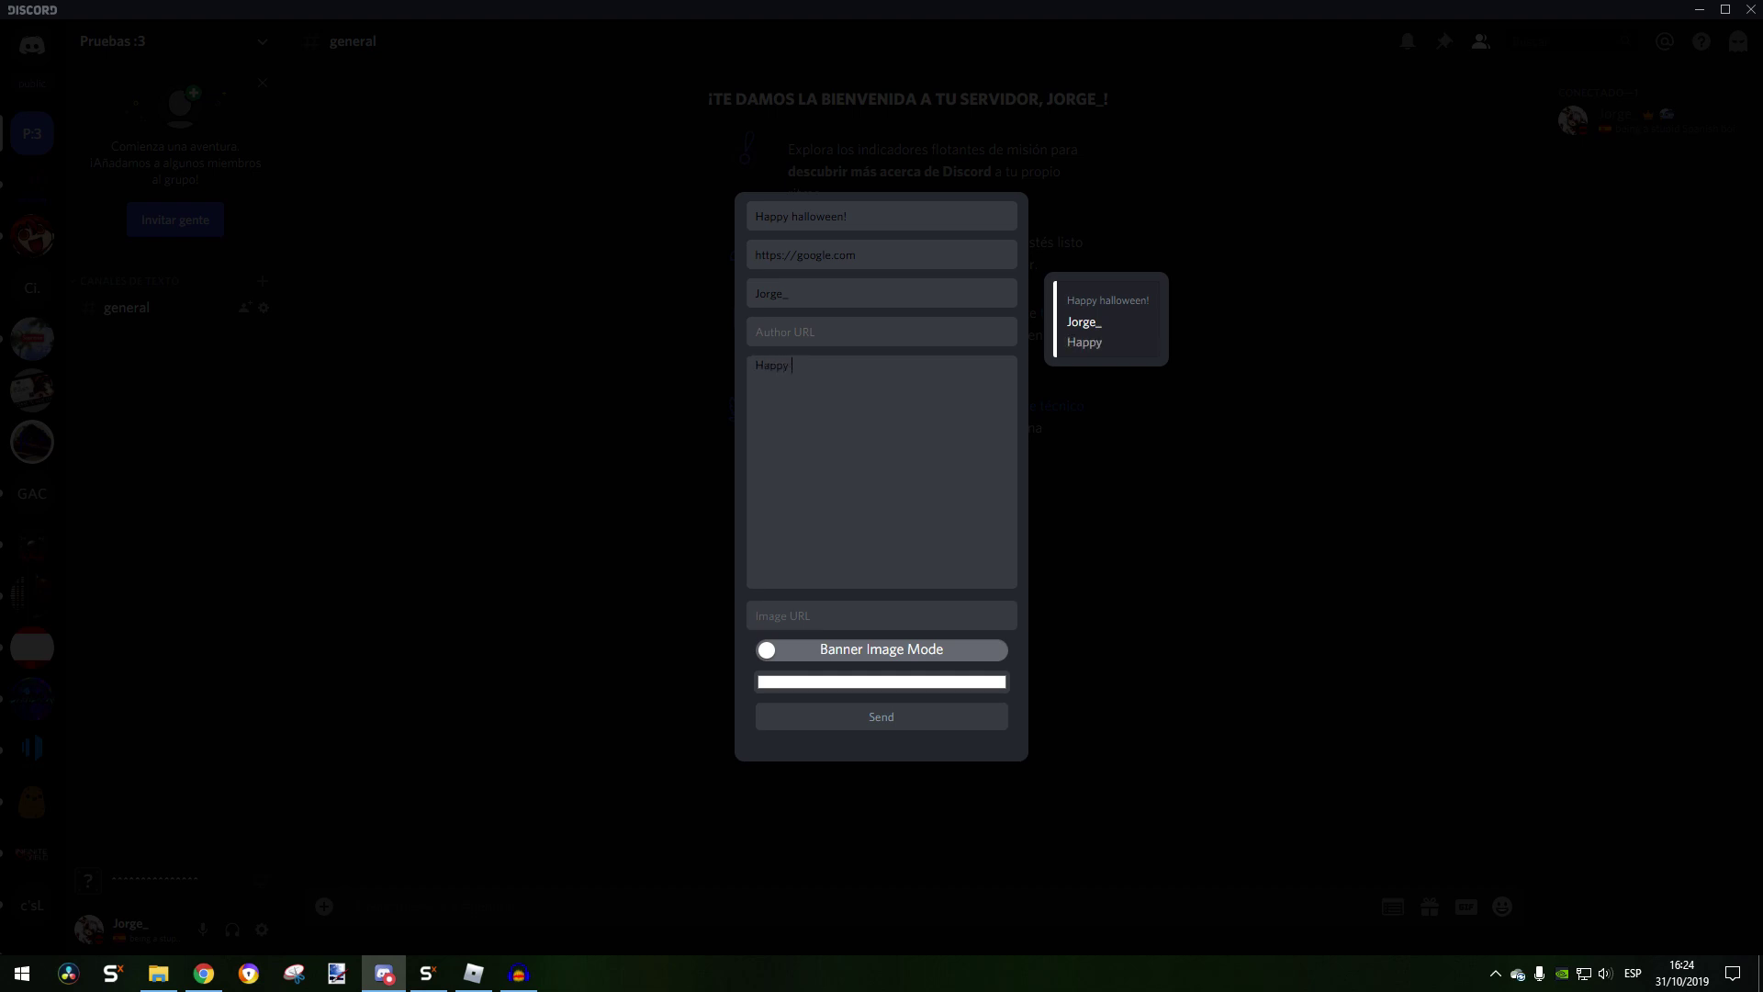
type("halloween to ev")
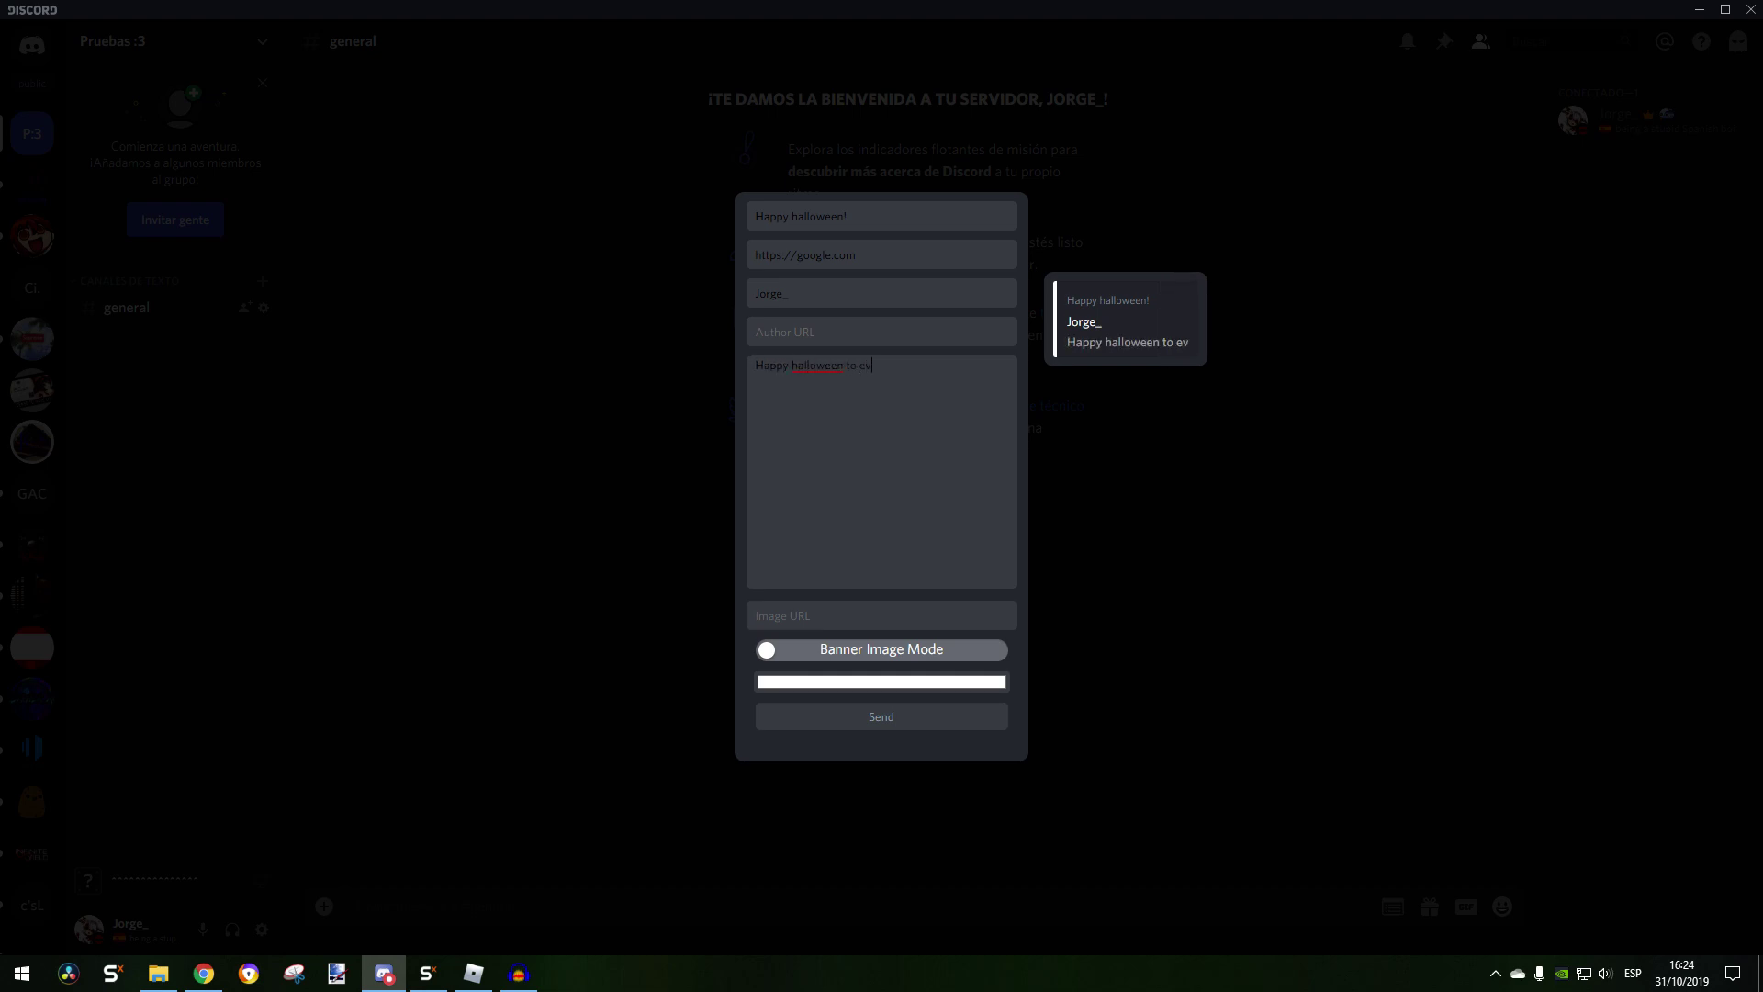
type("eryone! :3")
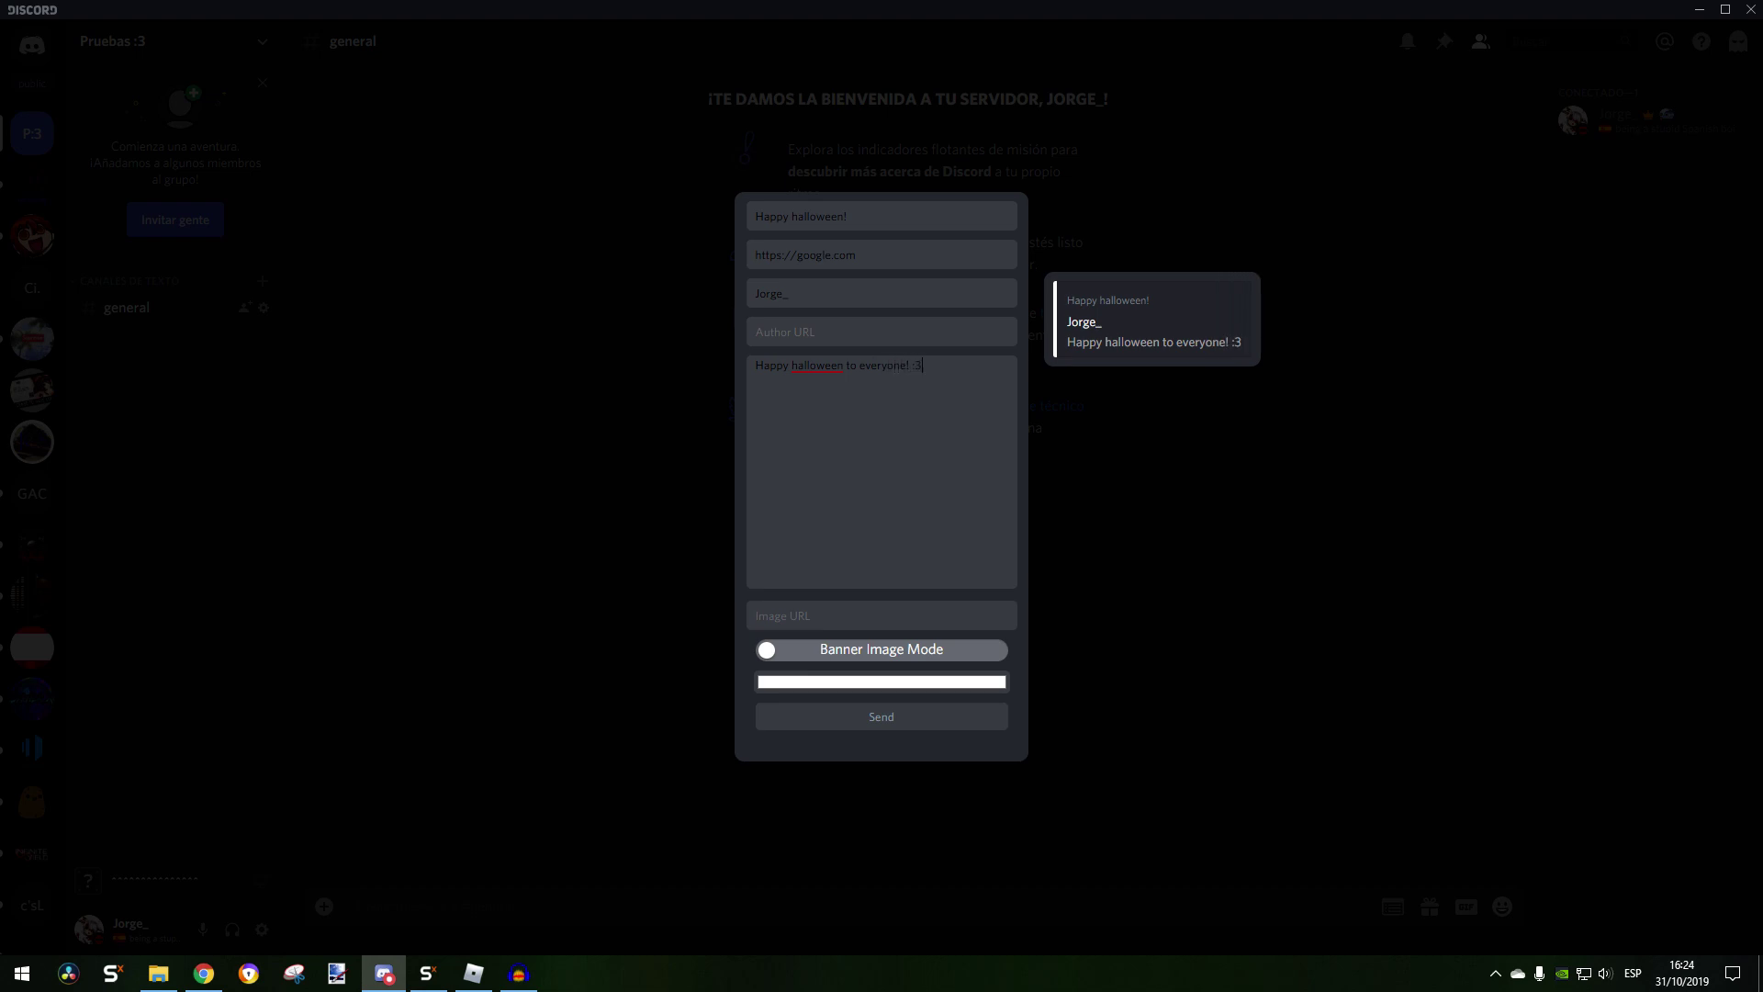
type(".")
left_click_drag(1083, 342, 1206, 342)
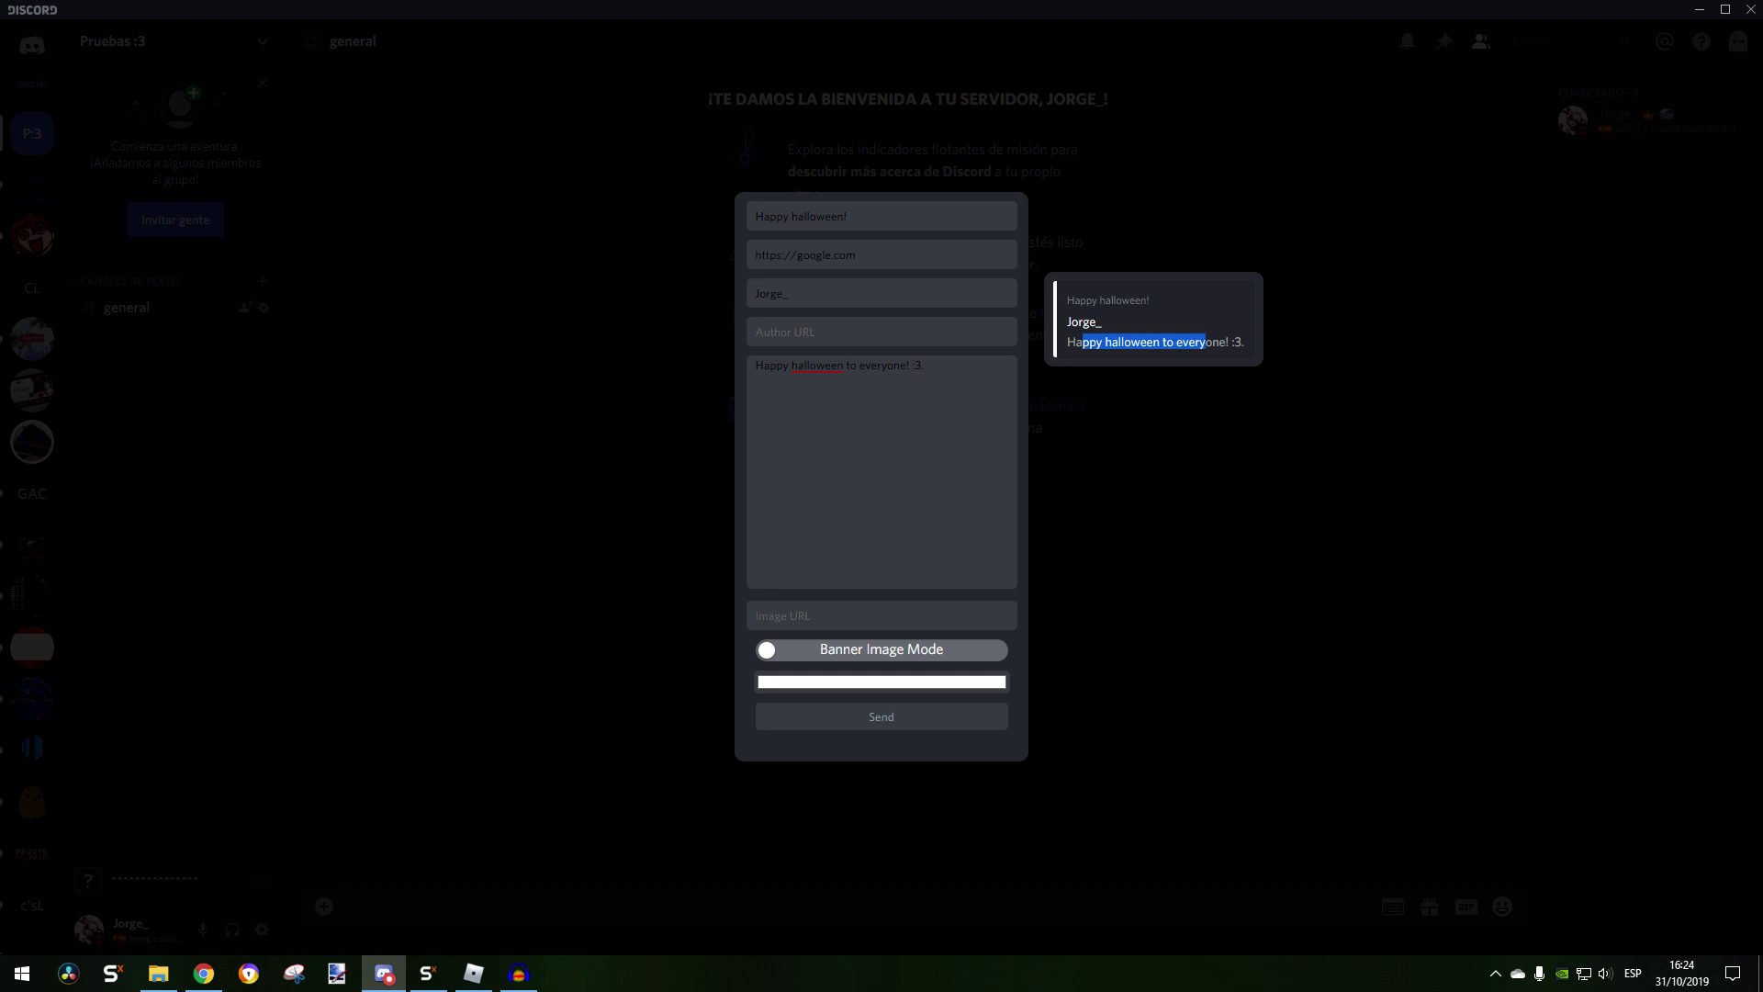
Switch to Chrome and search Google Images for halloween, replacing the heart search
left_click(756, 615)
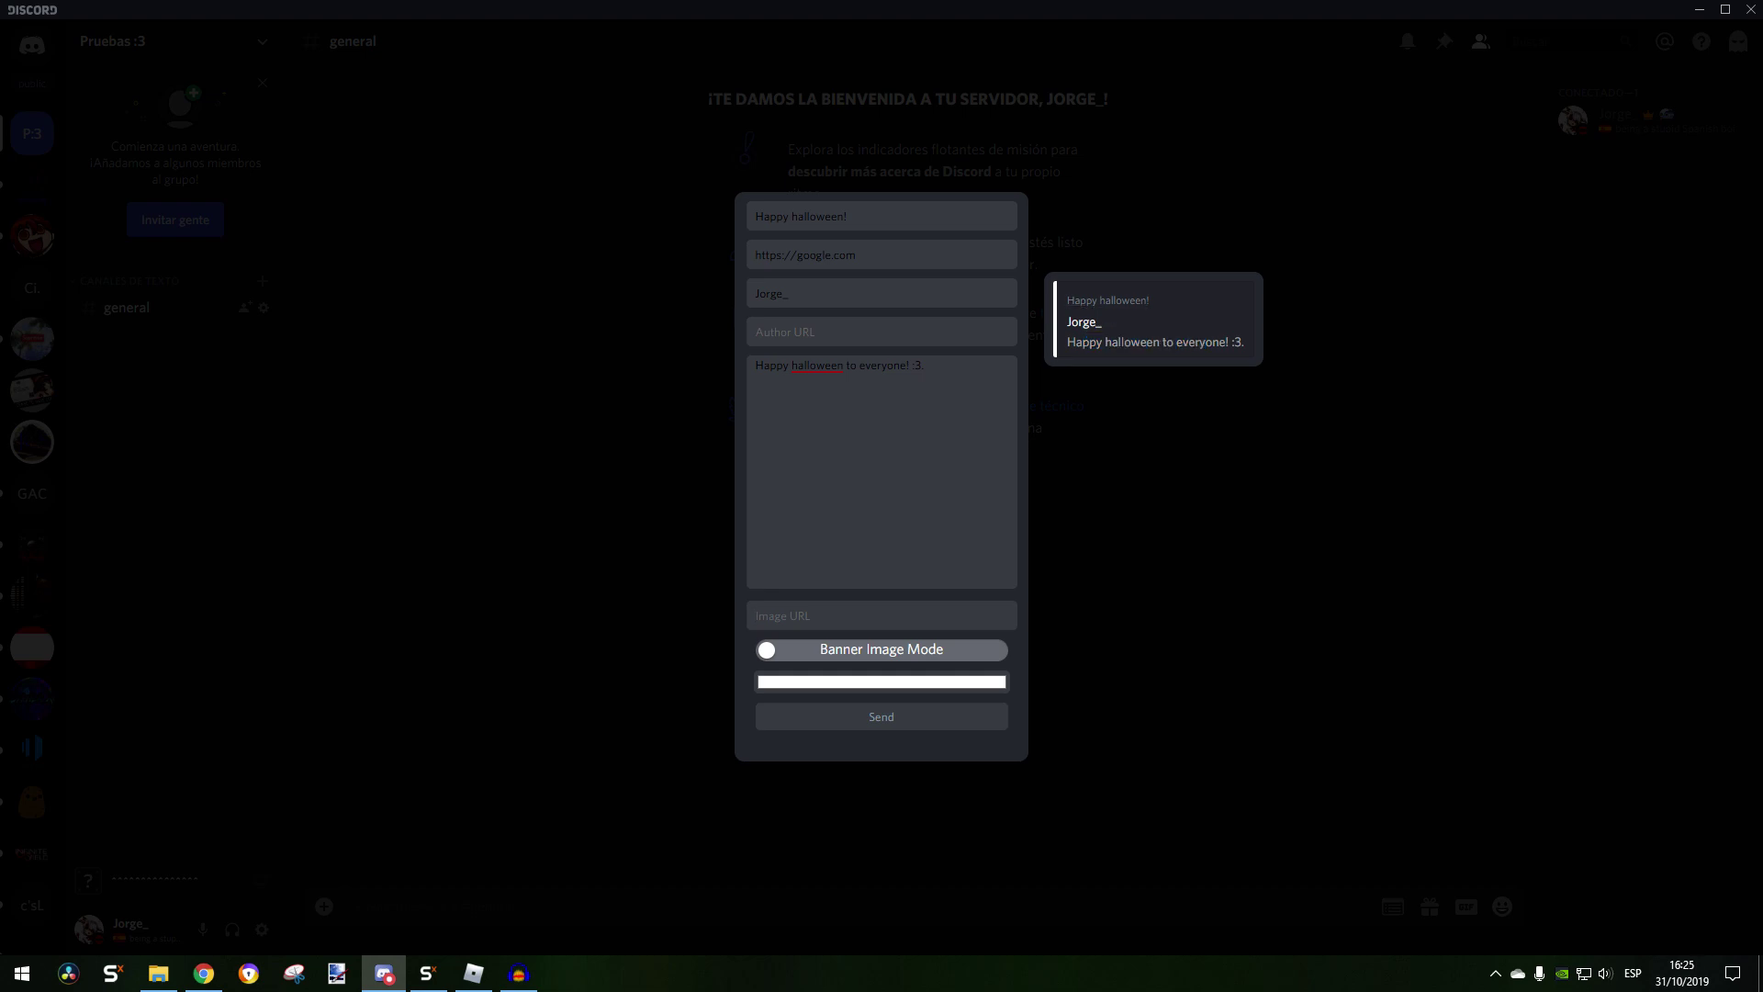
left_click(204, 974)
left_click(1212, 15)
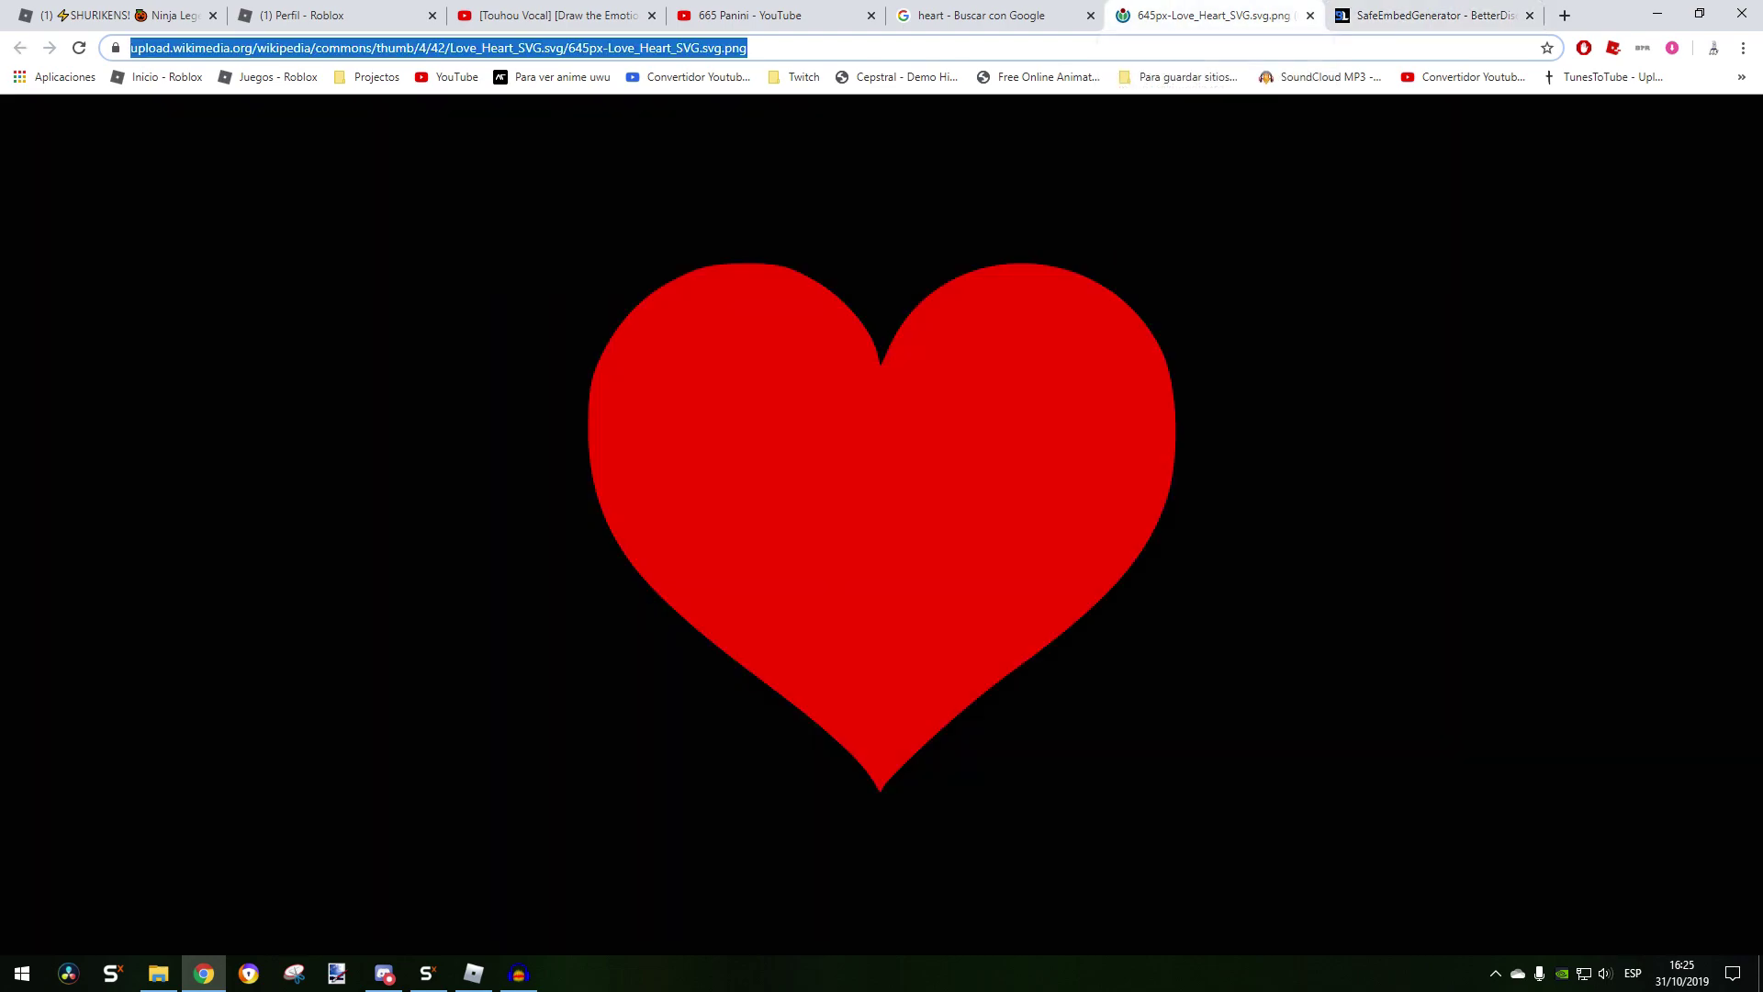
left_click(994, 15)
scroll(627, 165, "up", 2)
left_click(187, 133)
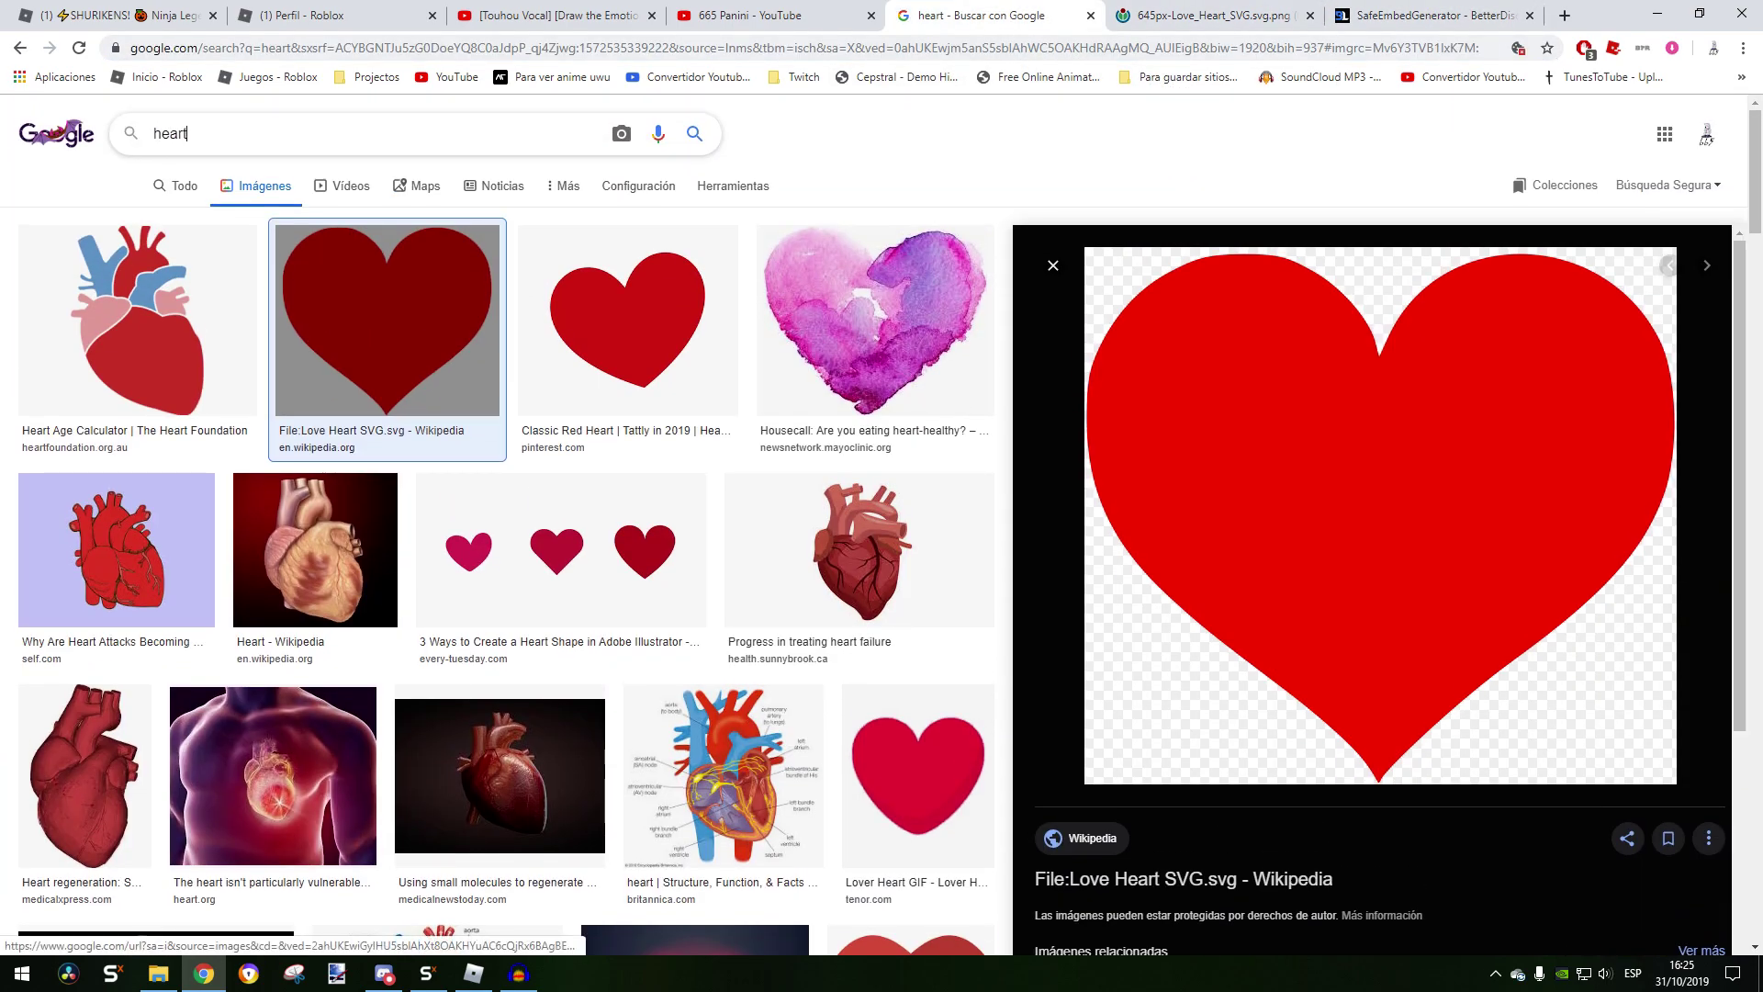
key("ctrl+a")
type("hallow")
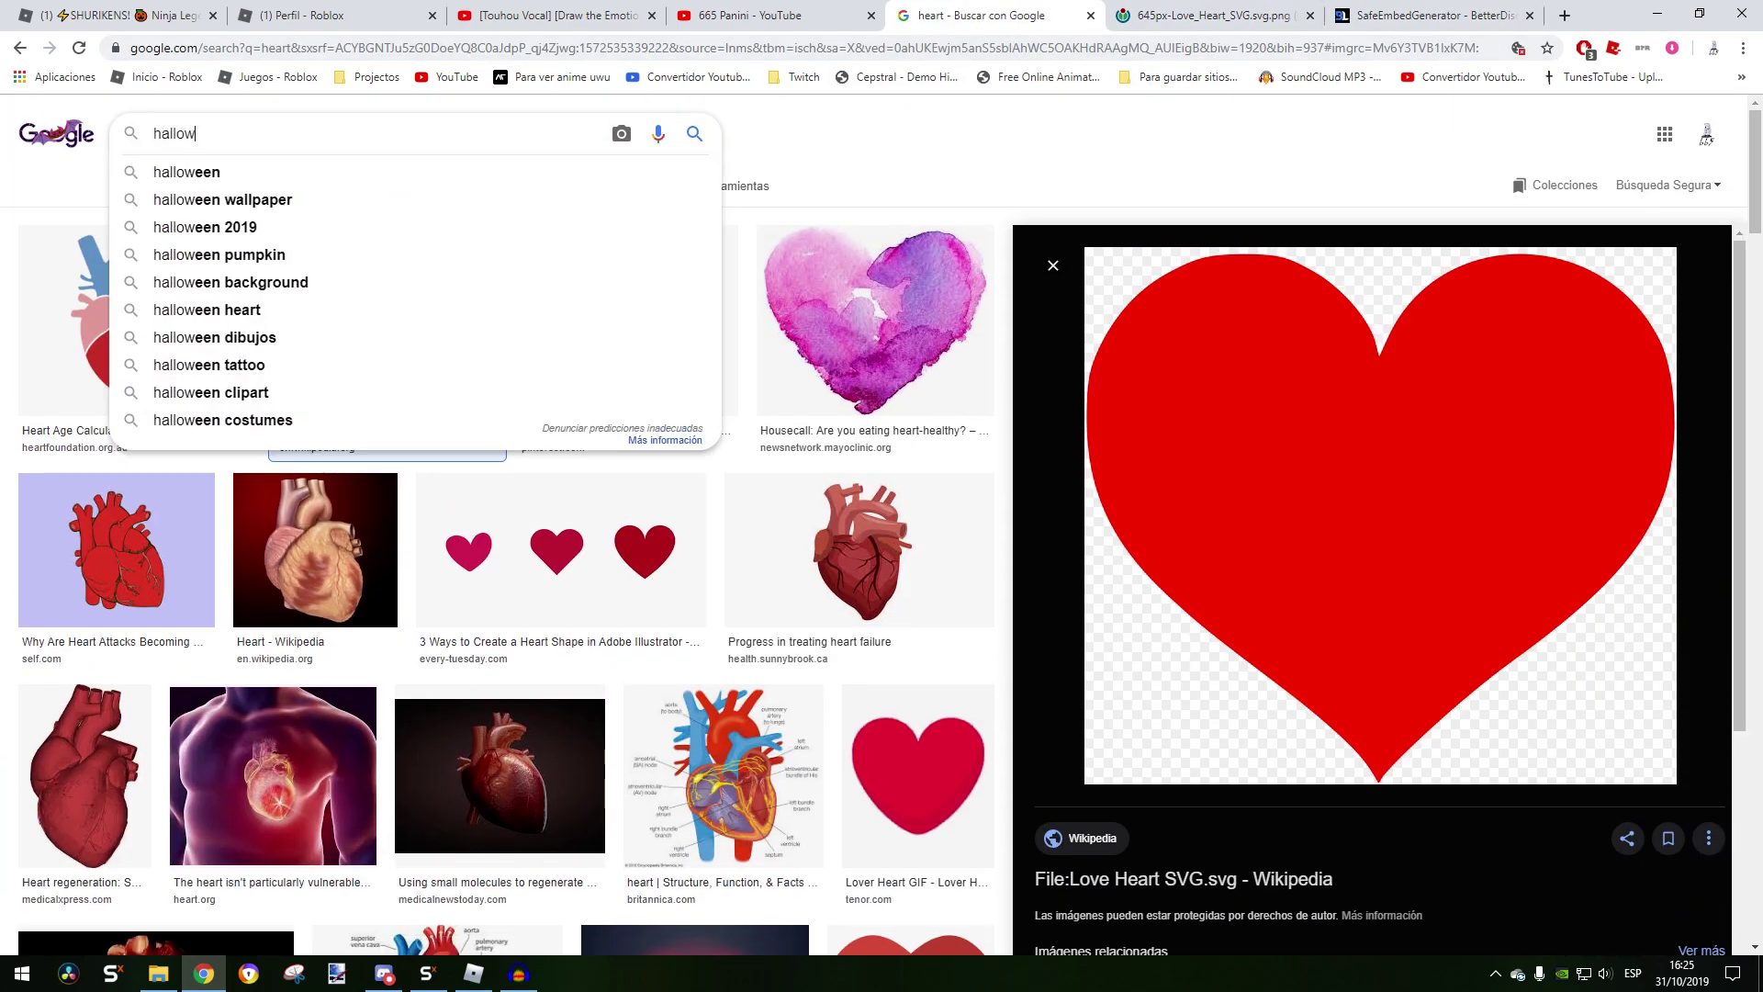
type("een")
key("Return")
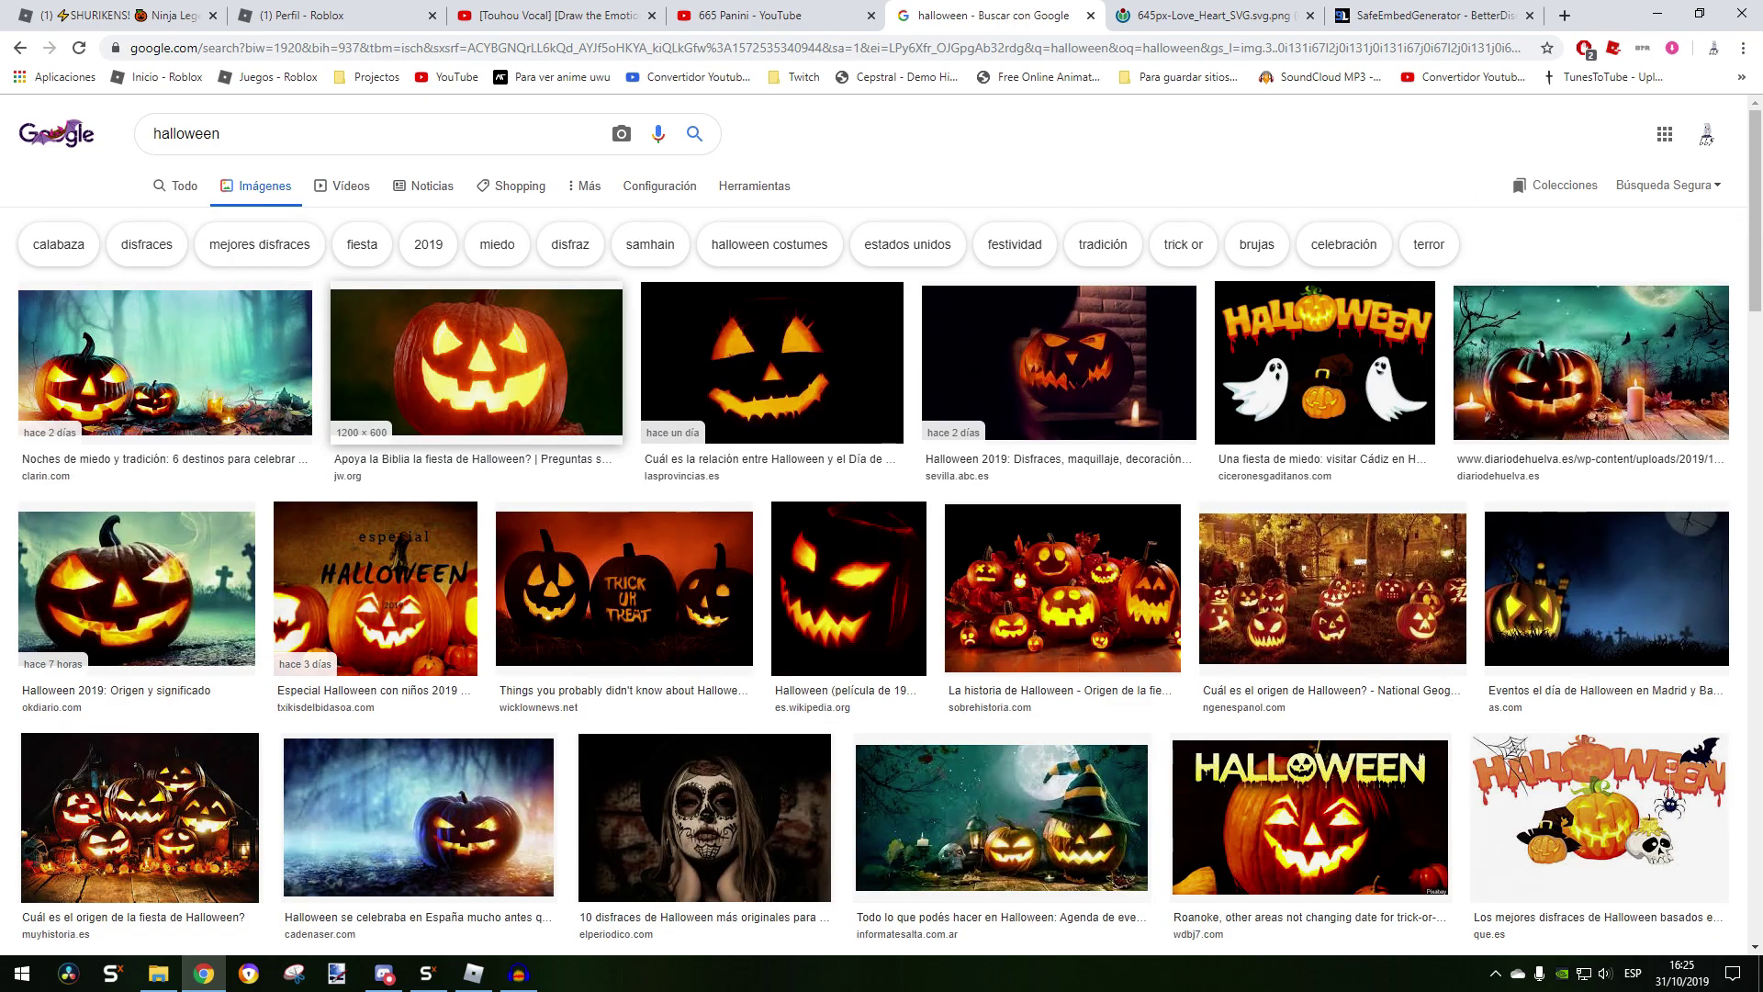
Open the glowing carved pumpkin image from jw.org in its own tab and copy the image's web address
left_click(477, 363)
right_click(1216, 611)
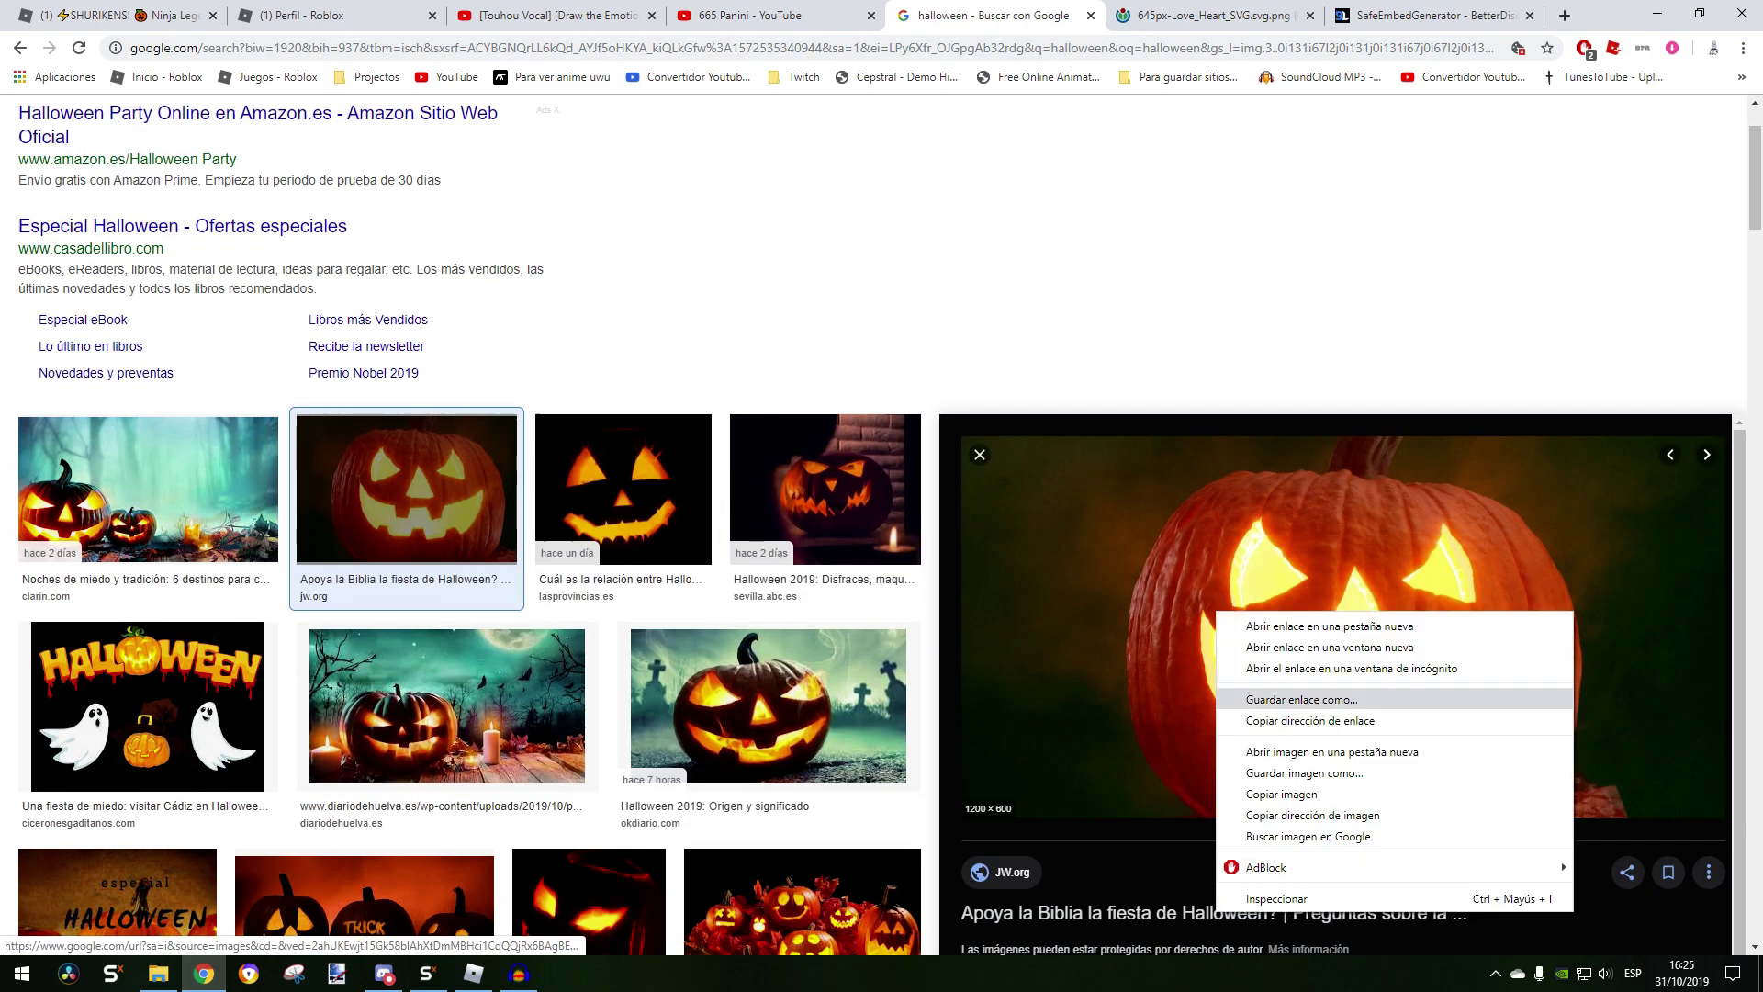
left_click(1332, 752)
left_click(1066, 16)
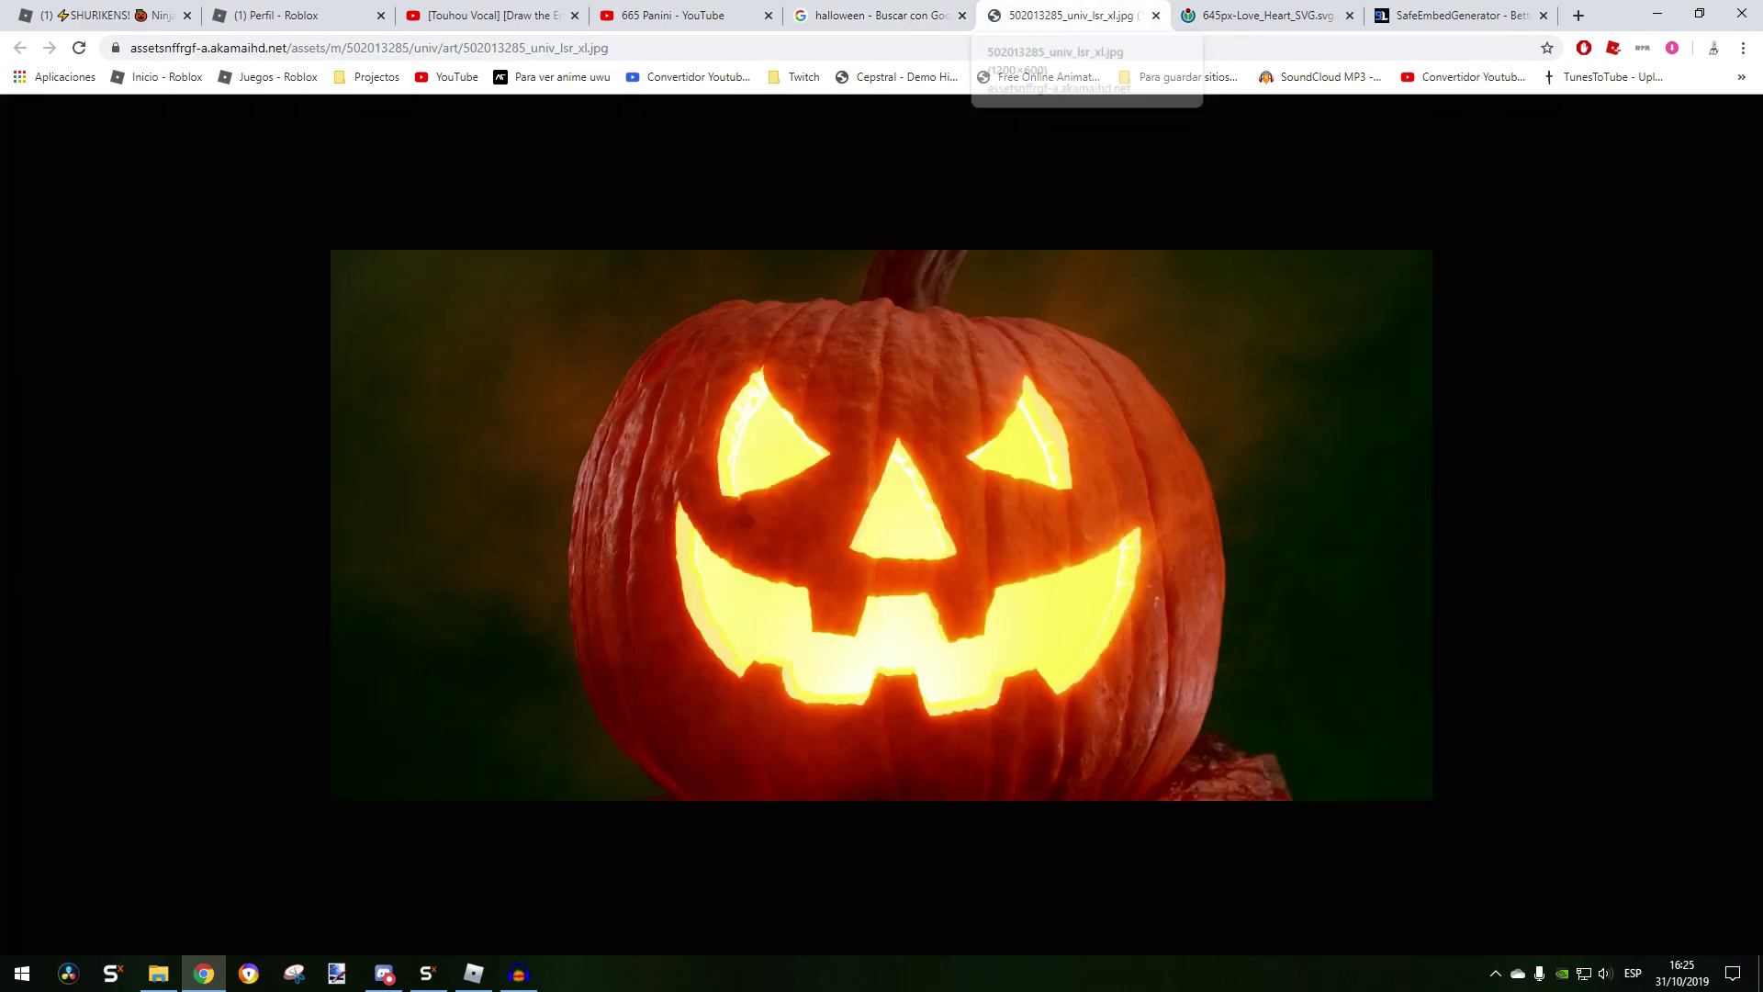
left_click(368, 48)
Switch back to Discord and paste the copied pumpkin image address as the embed's image URL
left_click(384, 973)
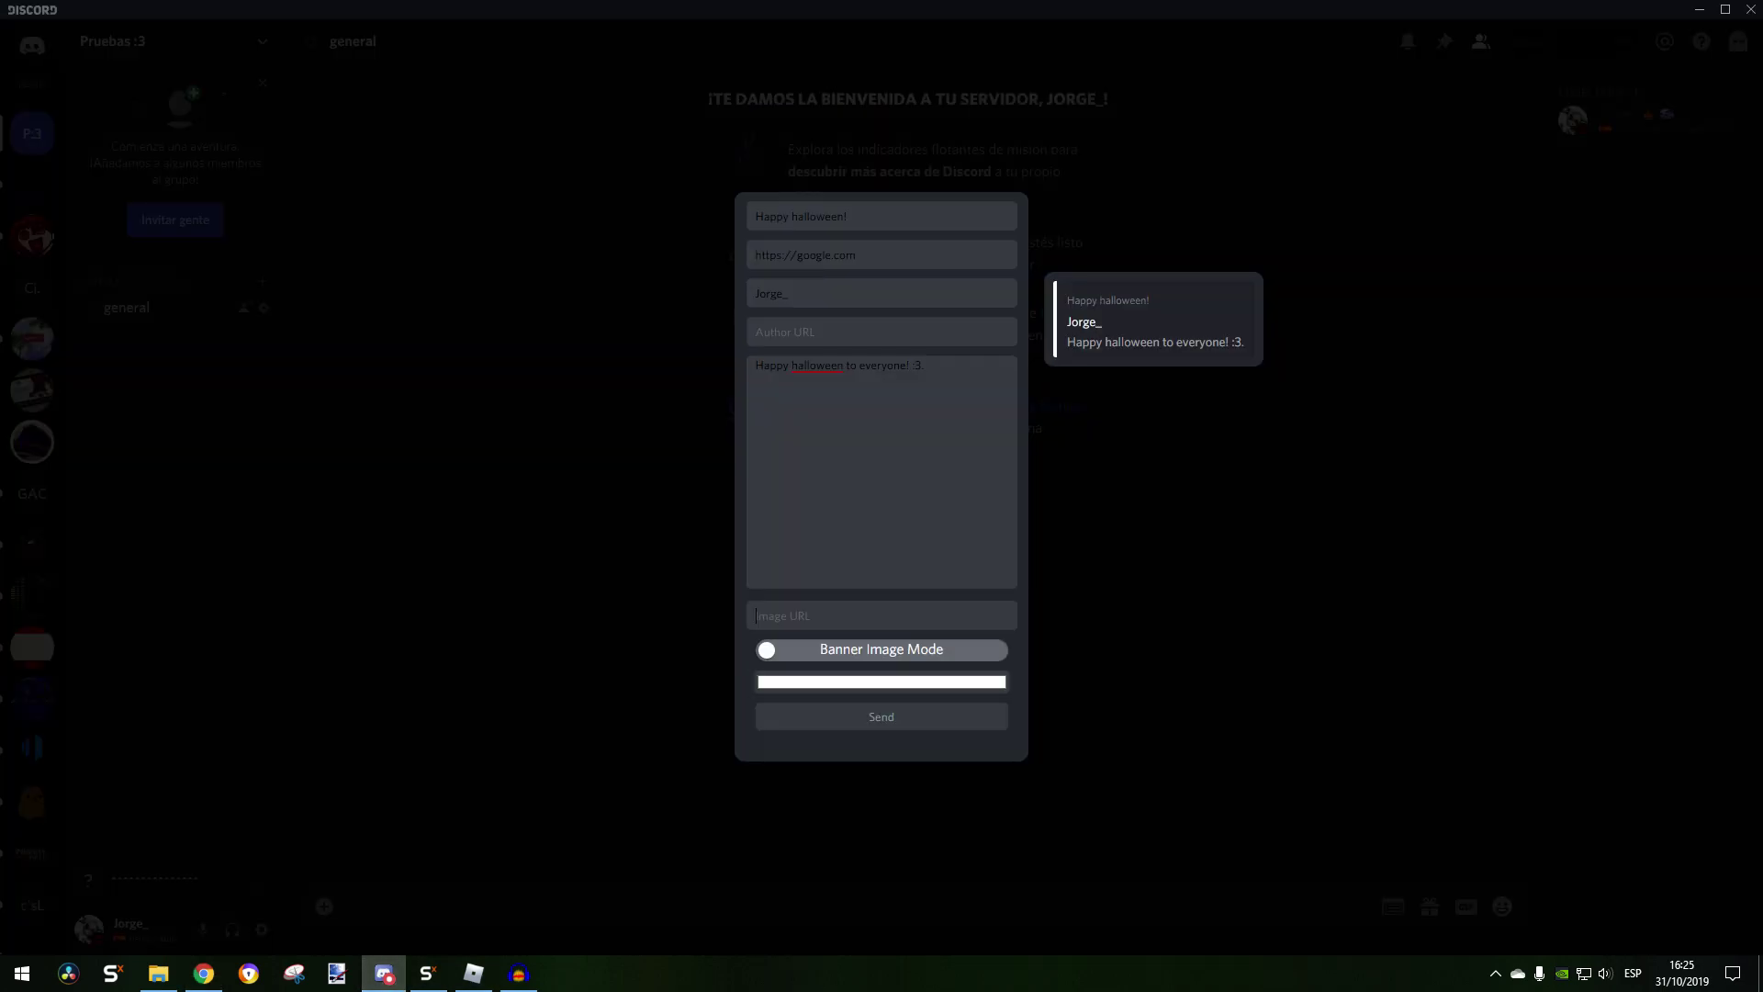
left_click(881, 615)
key("ctrl+v")
Try pure red (255, 0, 0) as the embed's accent colour
left_click(881, 682)
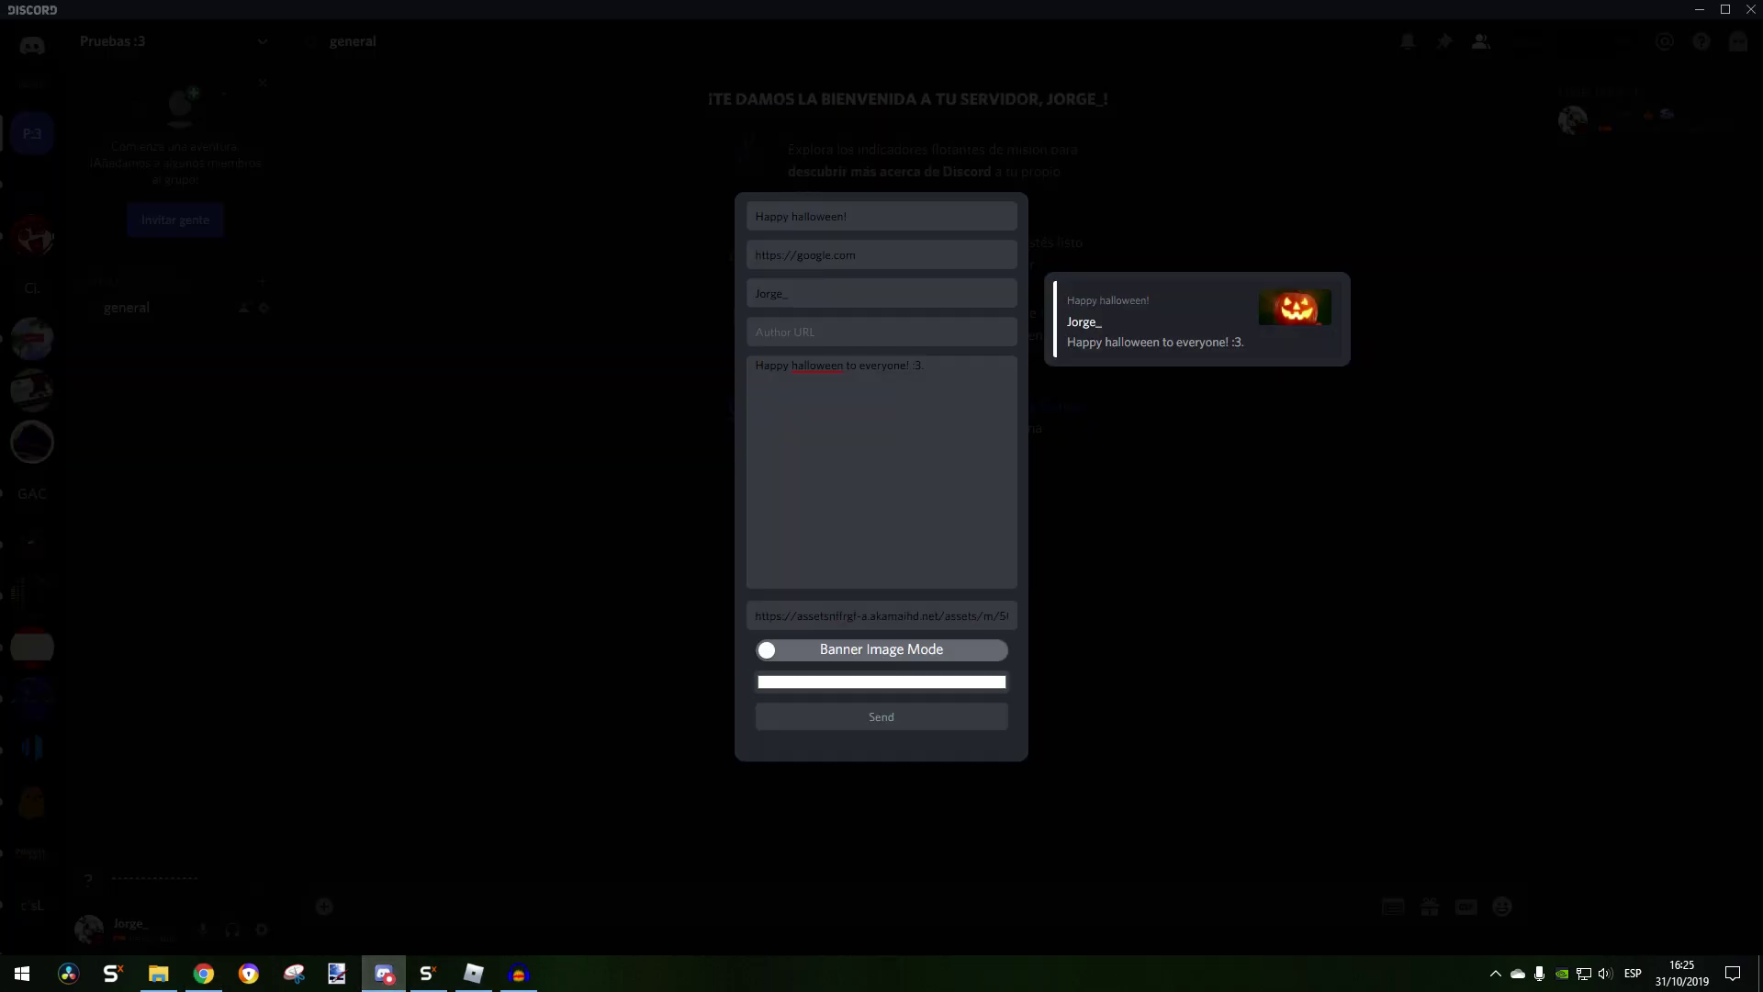
left_click(21, 74)
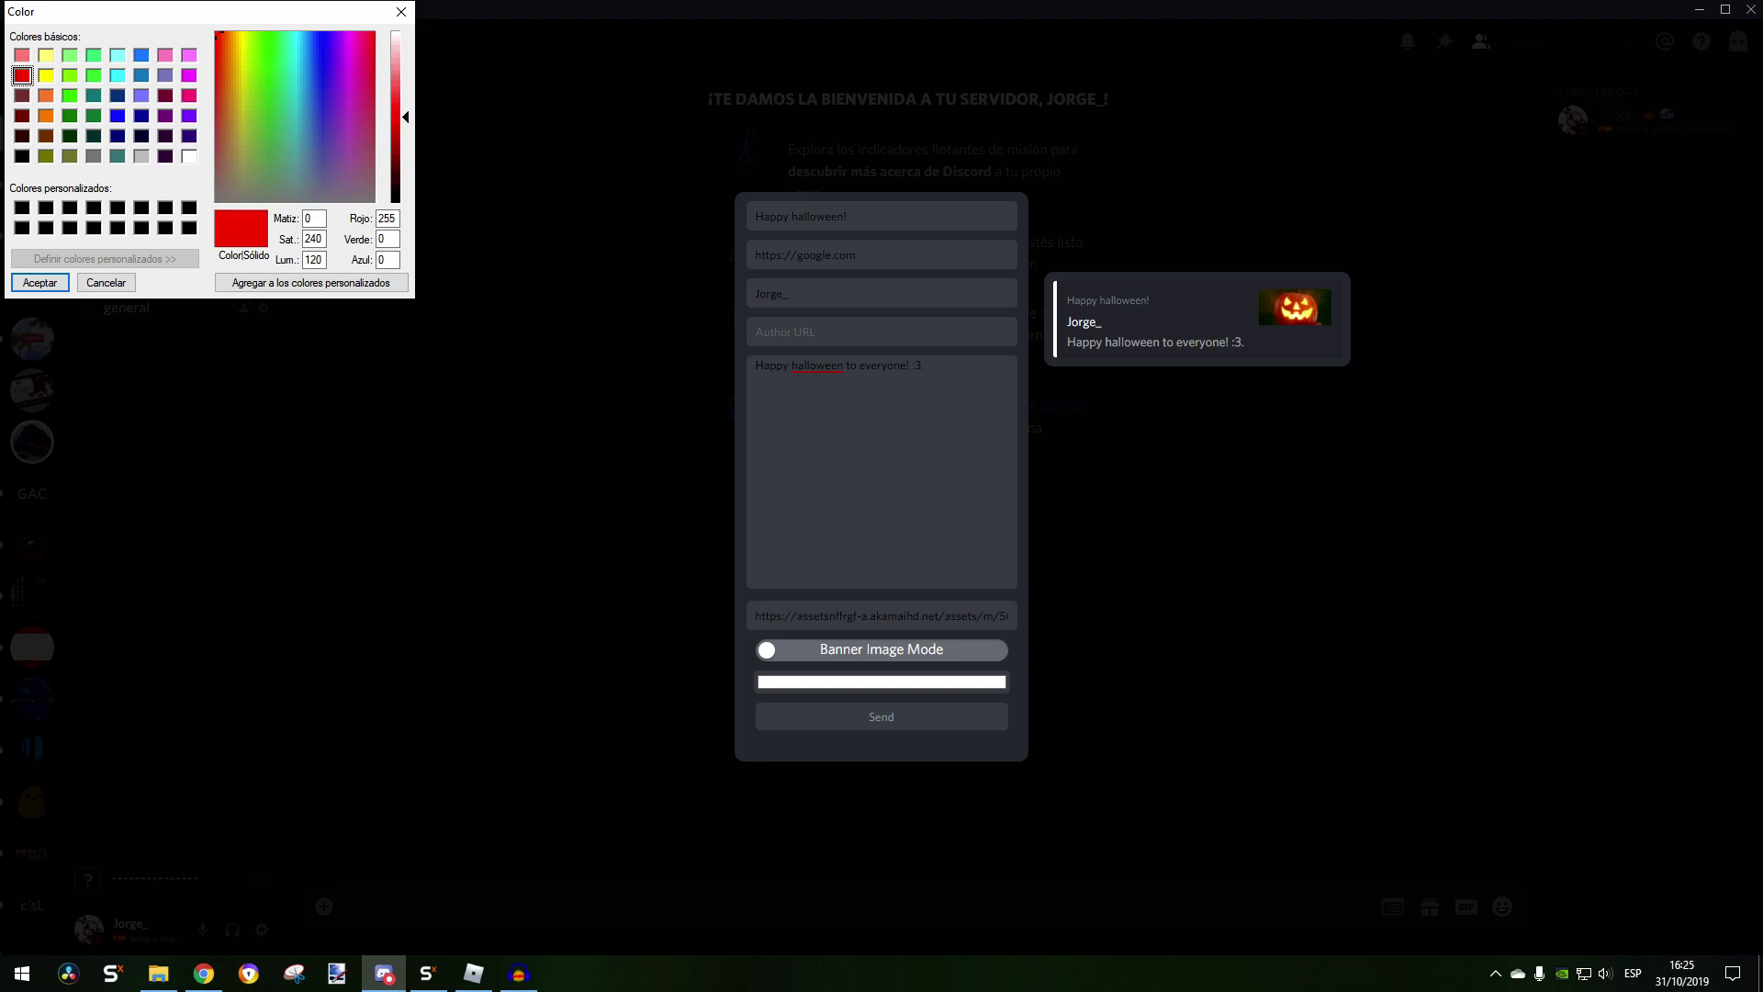
left_click(40, 282)
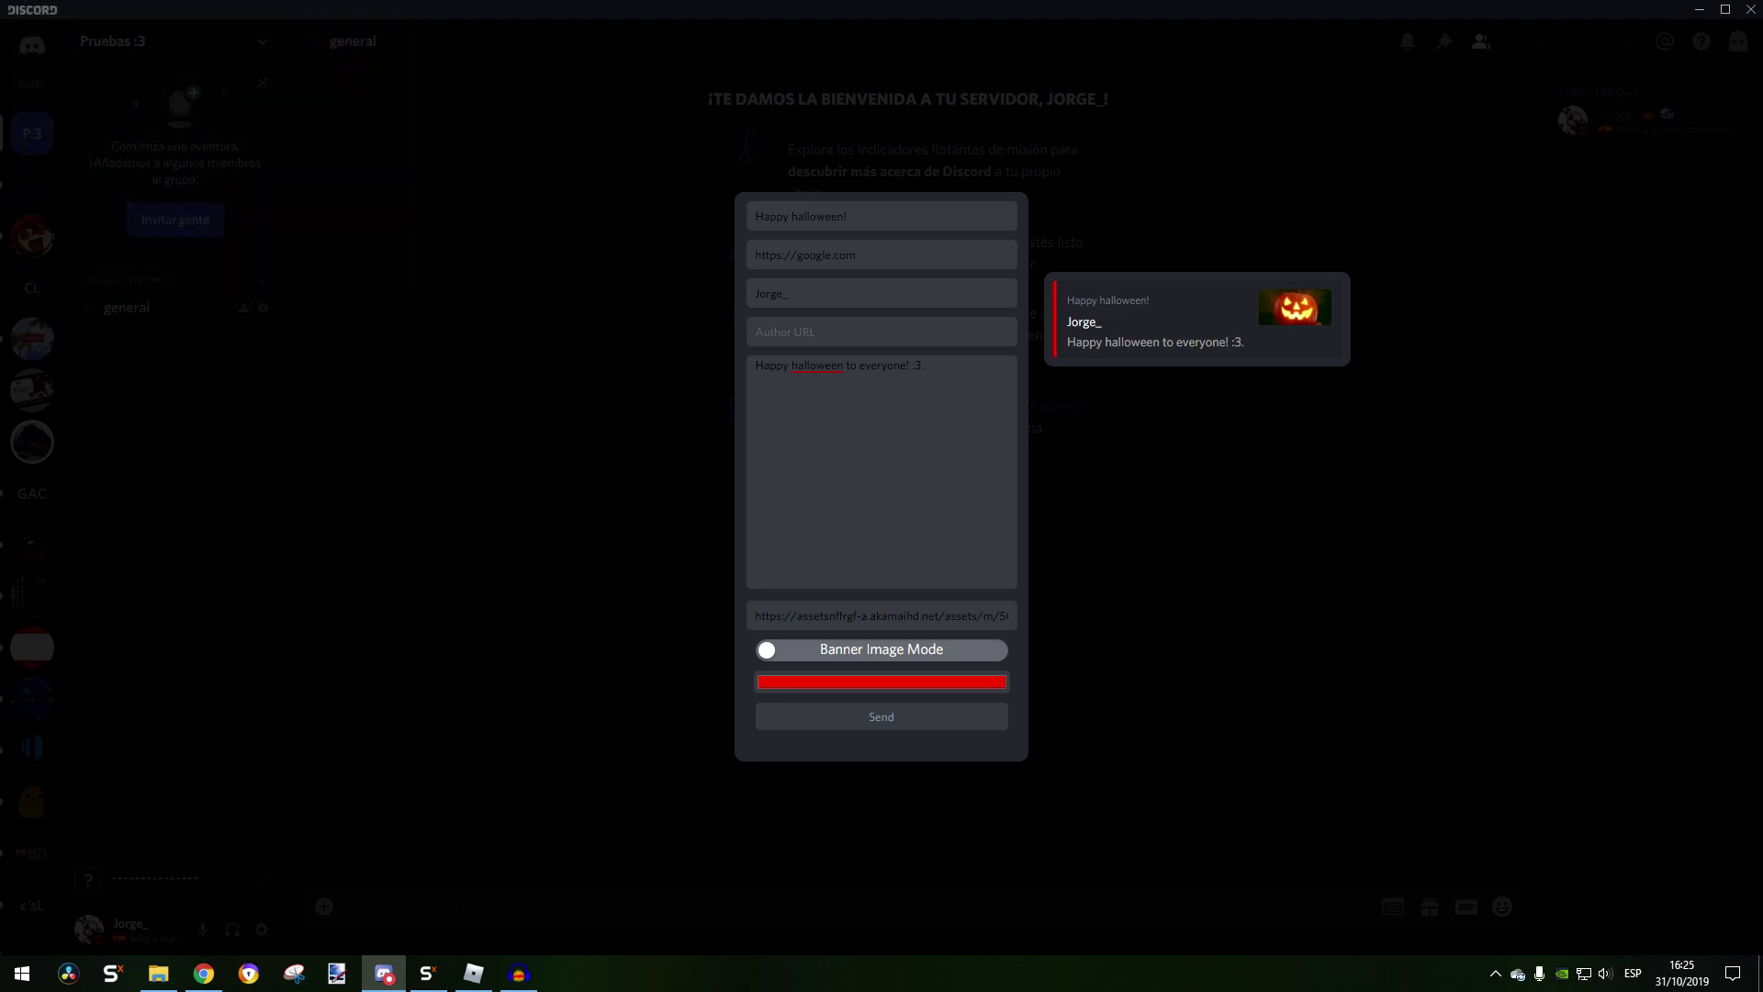
Set the embed's accent colour to the basic orange with RGB 255, 128, 64
key("Return")
left_click(45, 94)
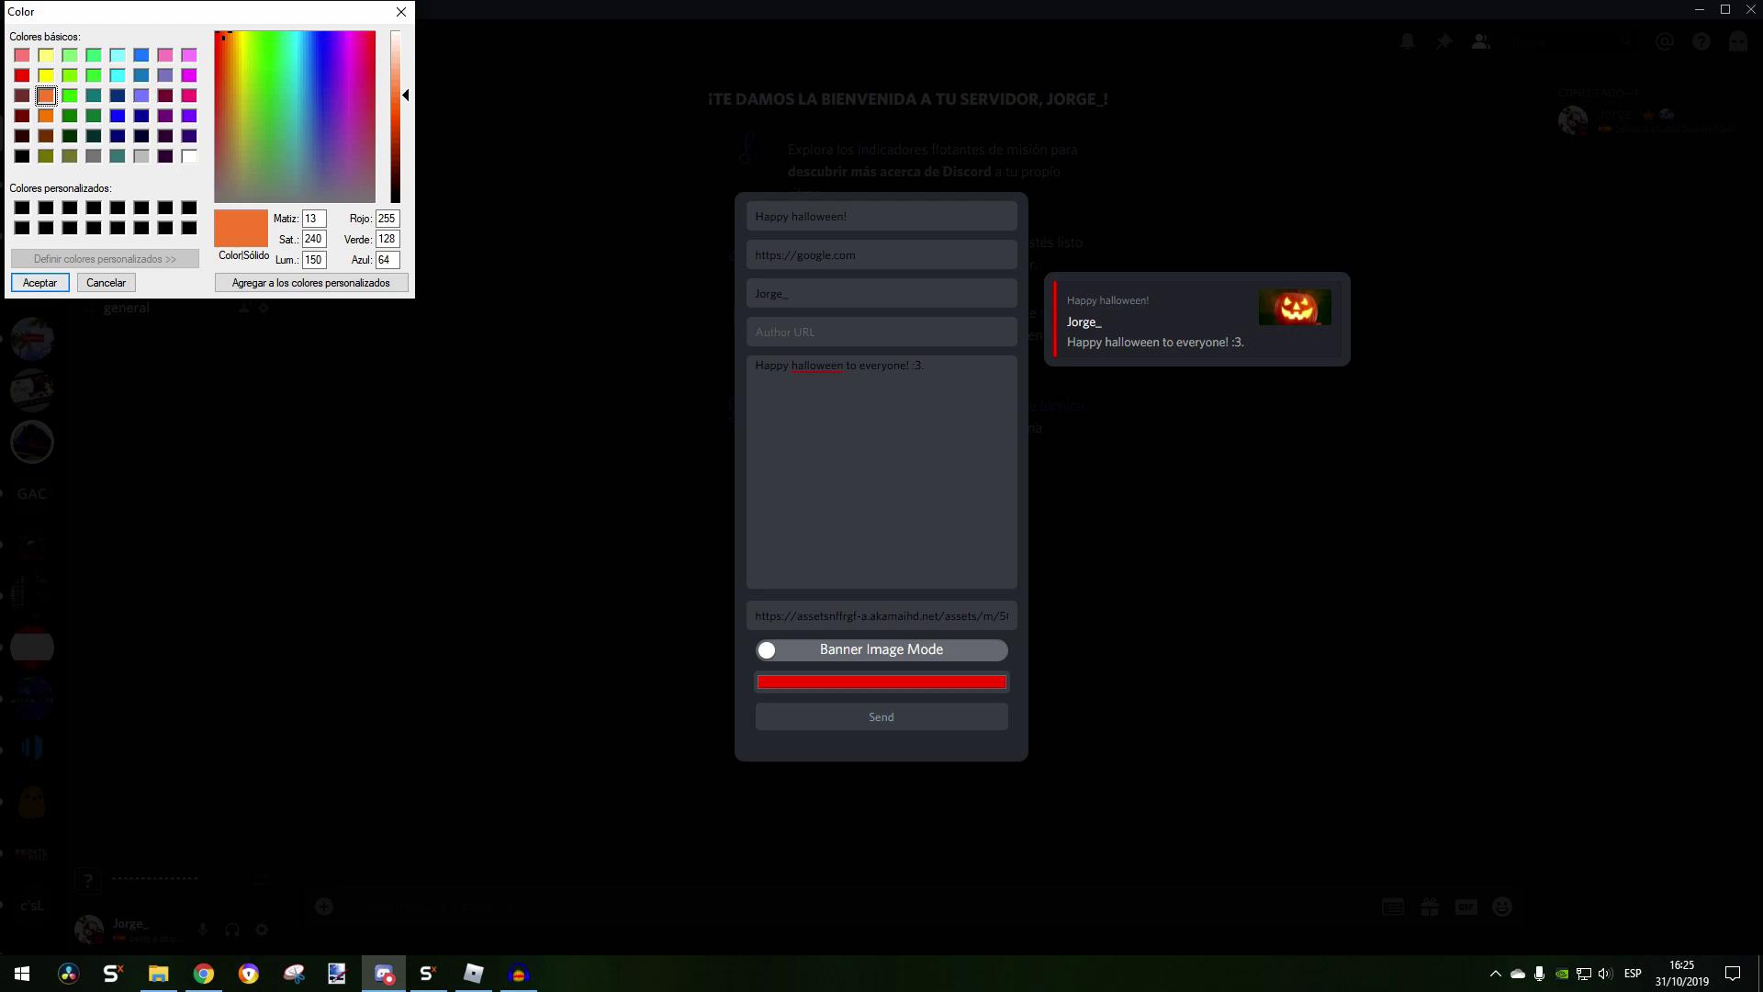
left_click(39, 282)
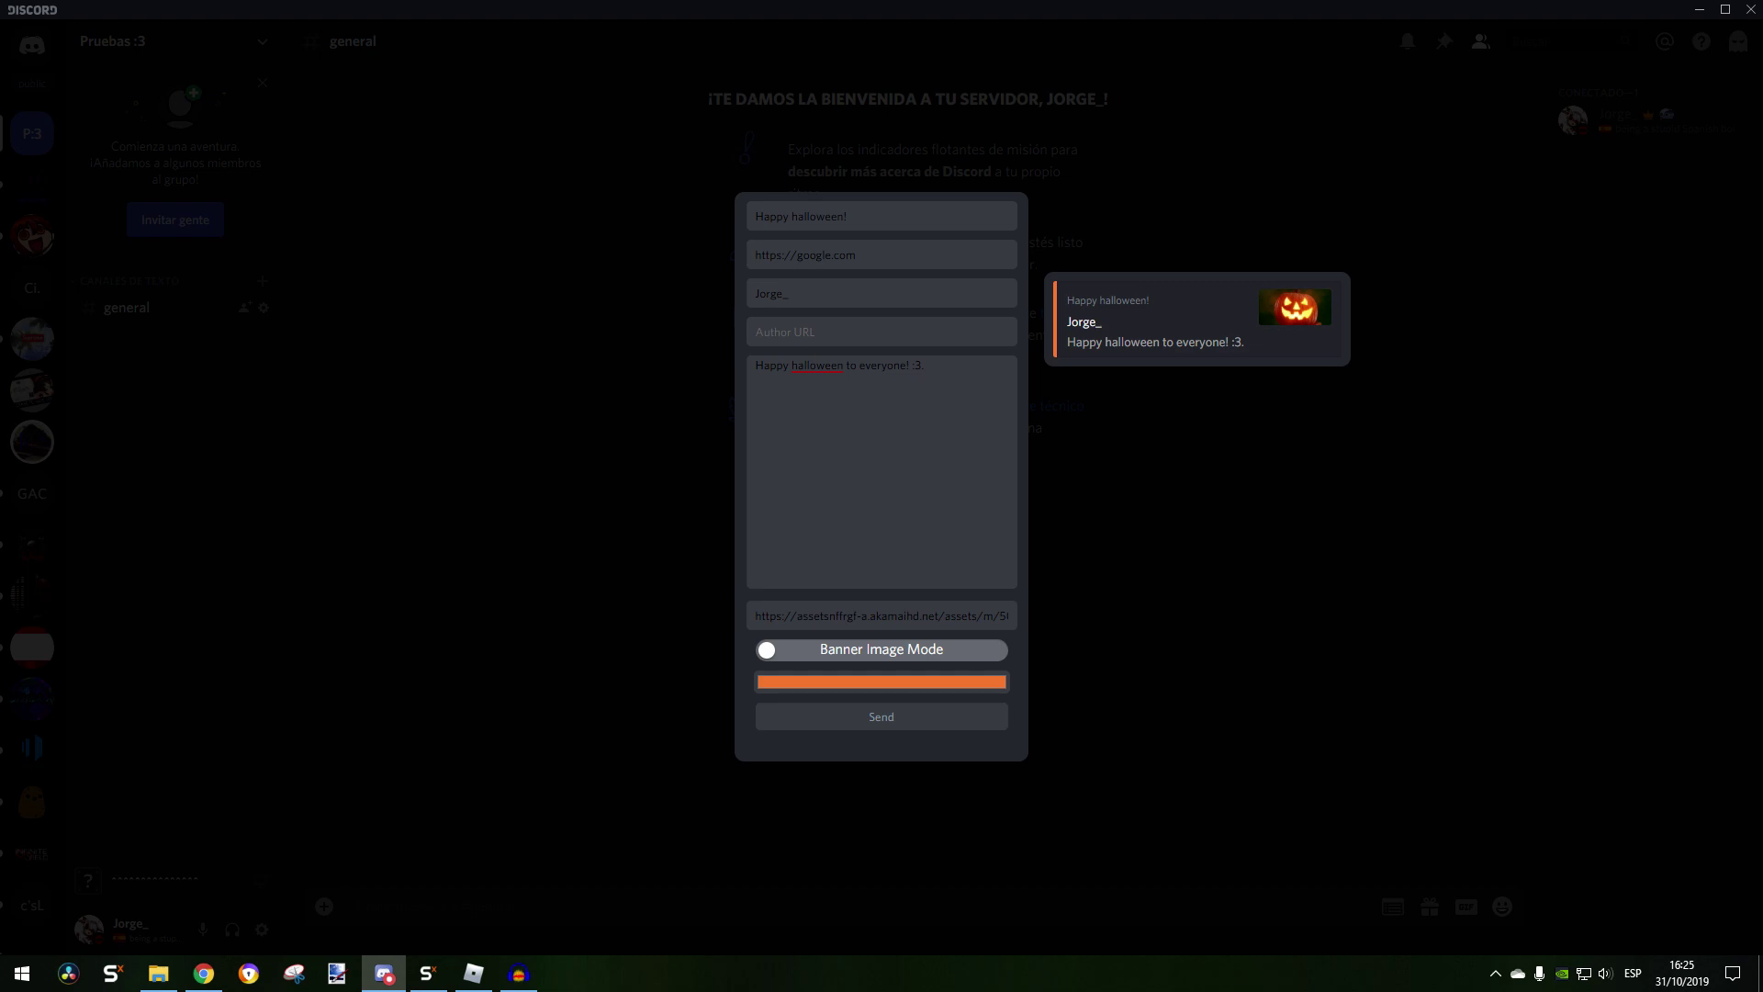
Send the embed to the general channel and open its "Happy halloween!" provider link
left_click(880, 717)
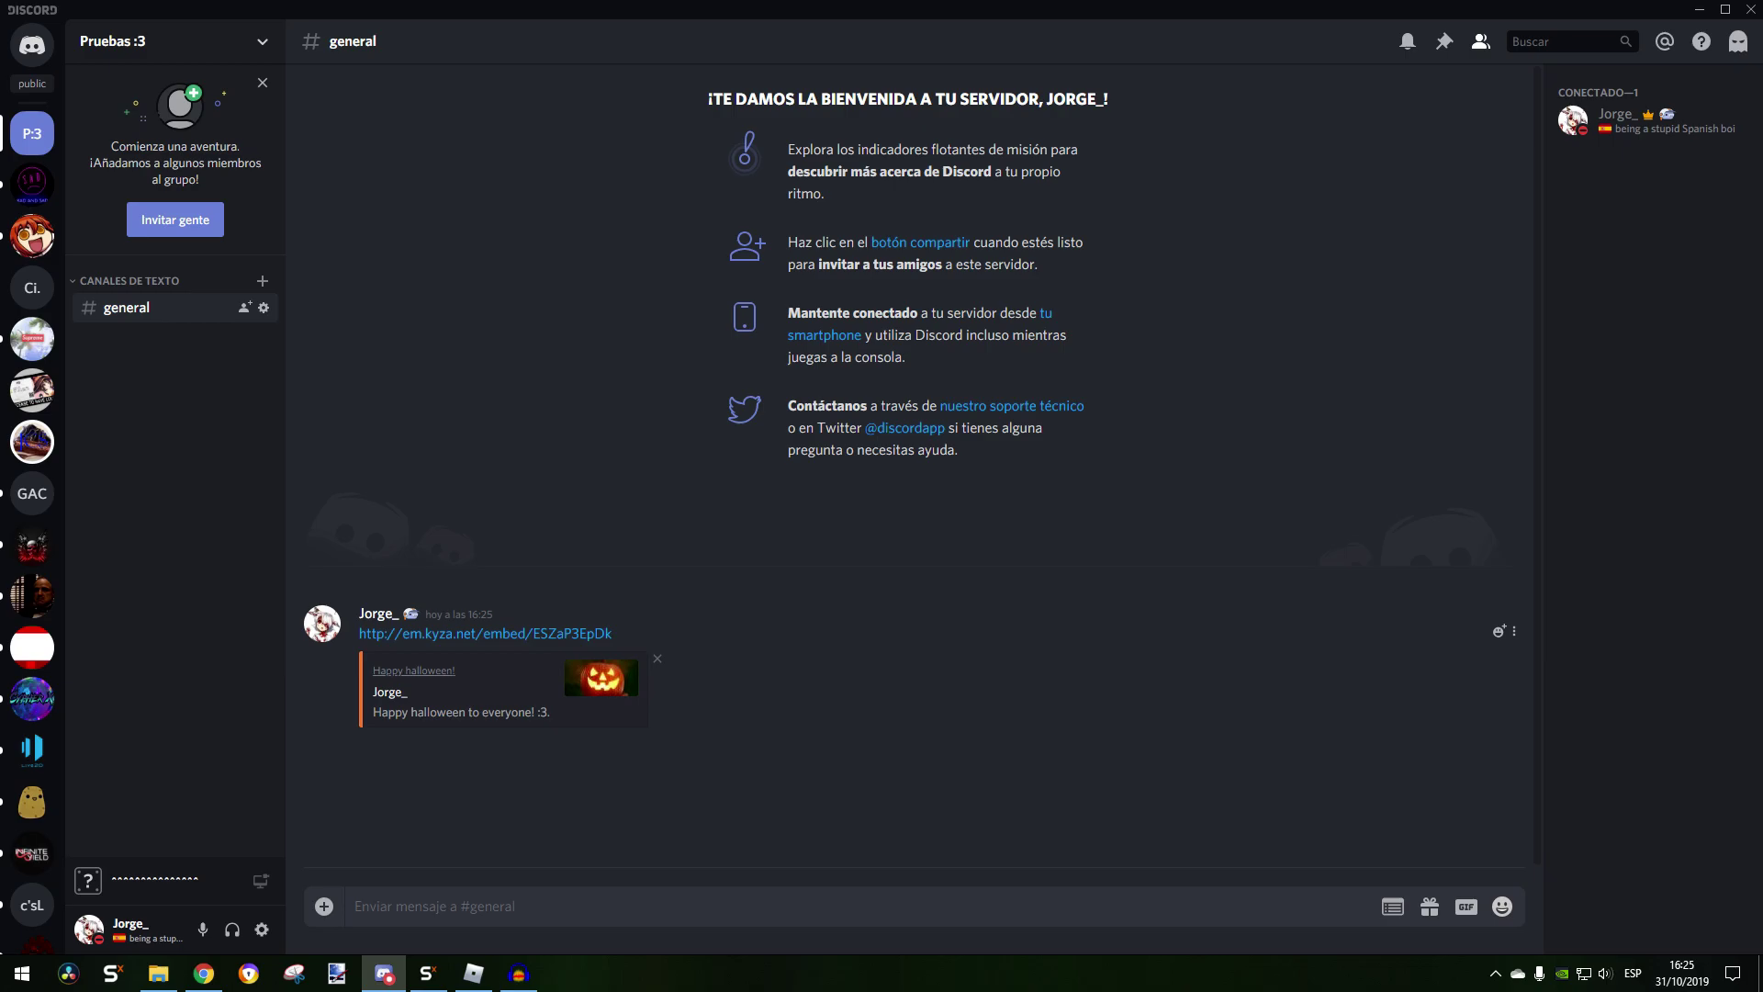
left_click(414, 671)
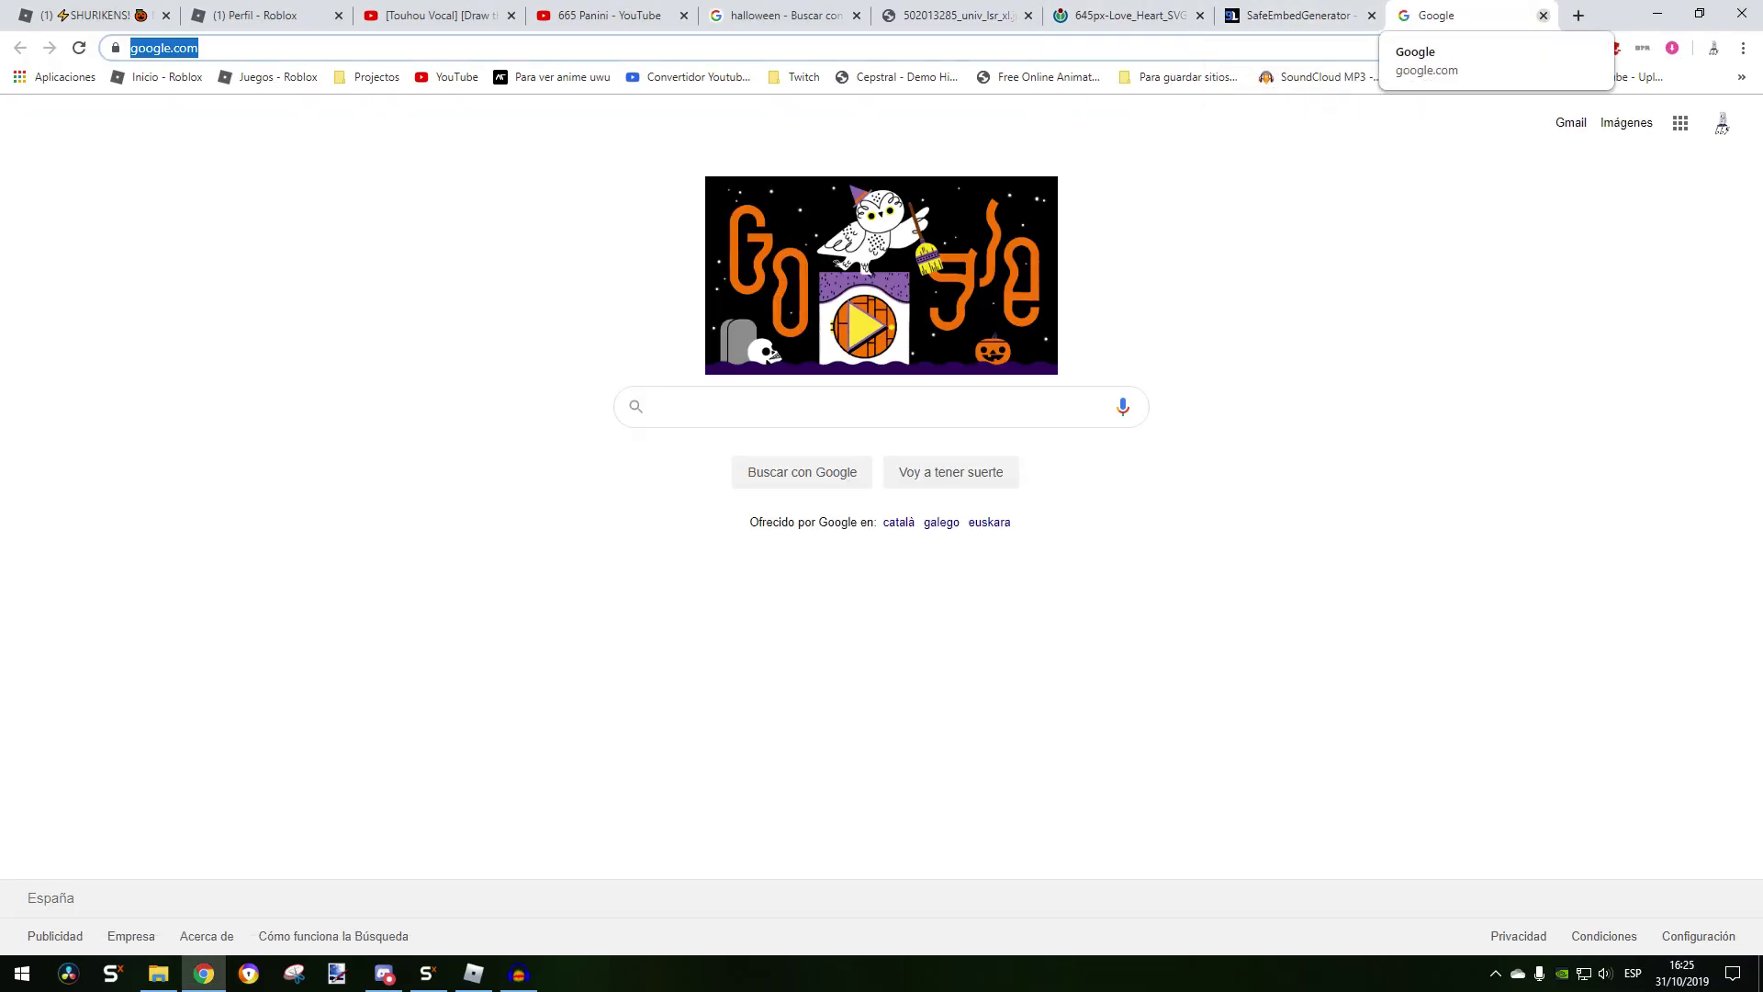
Close the Google tab, switch back to Discord and highlight the sent embed's author and description text
left_click(1544, 15)
left_click(384, 974)
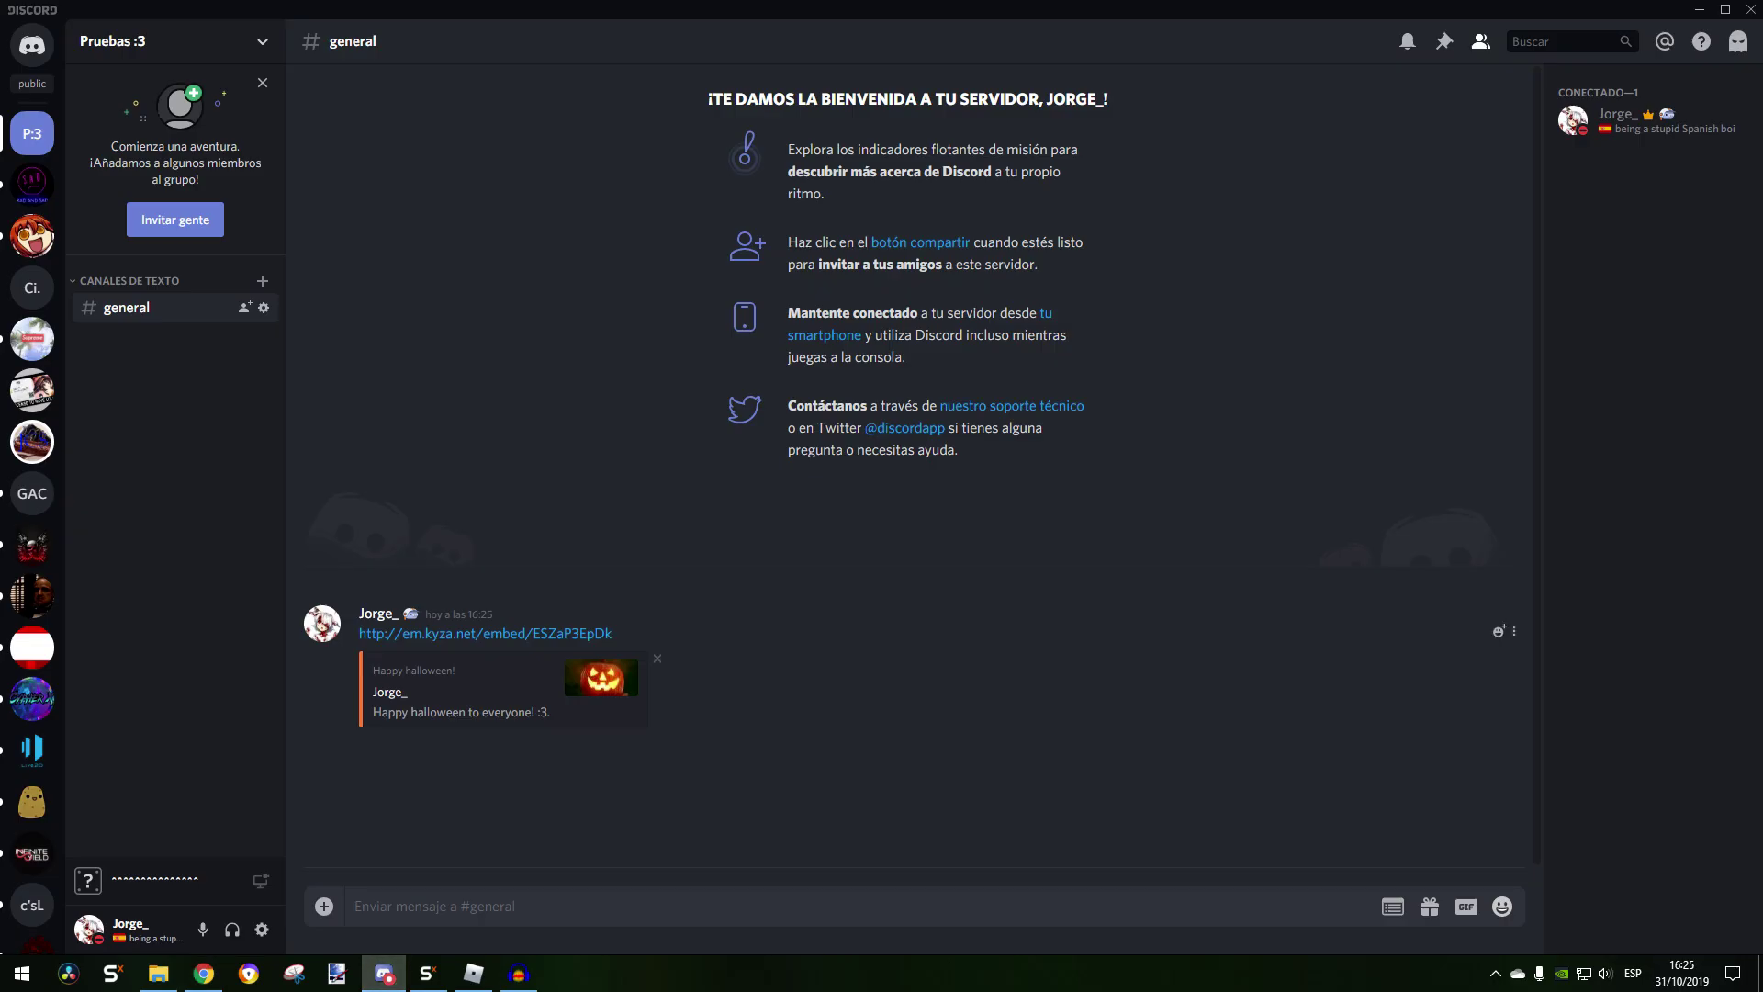
left_click_drag(551, 711, 501, 712)
left_click_drag(501, 712, 405, 691)
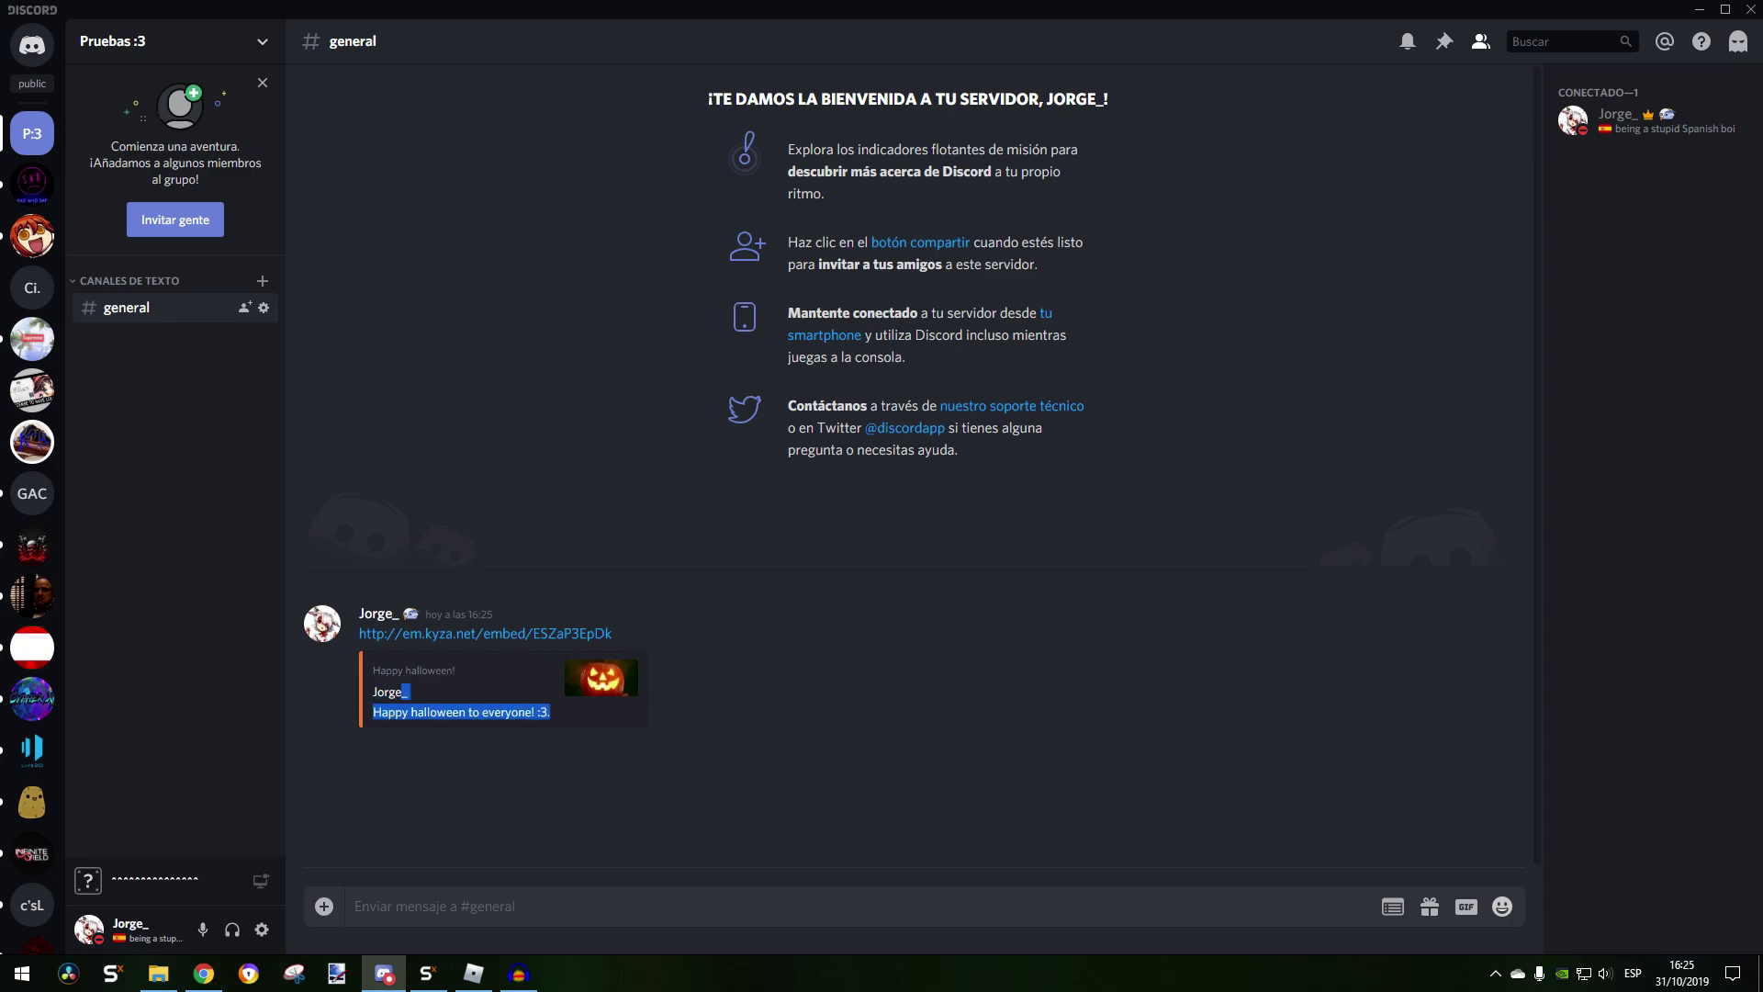
Start a new embed with the copied pumpkin image address as image URL and "happy halloween!" as provider name
left_click(1394, 907)
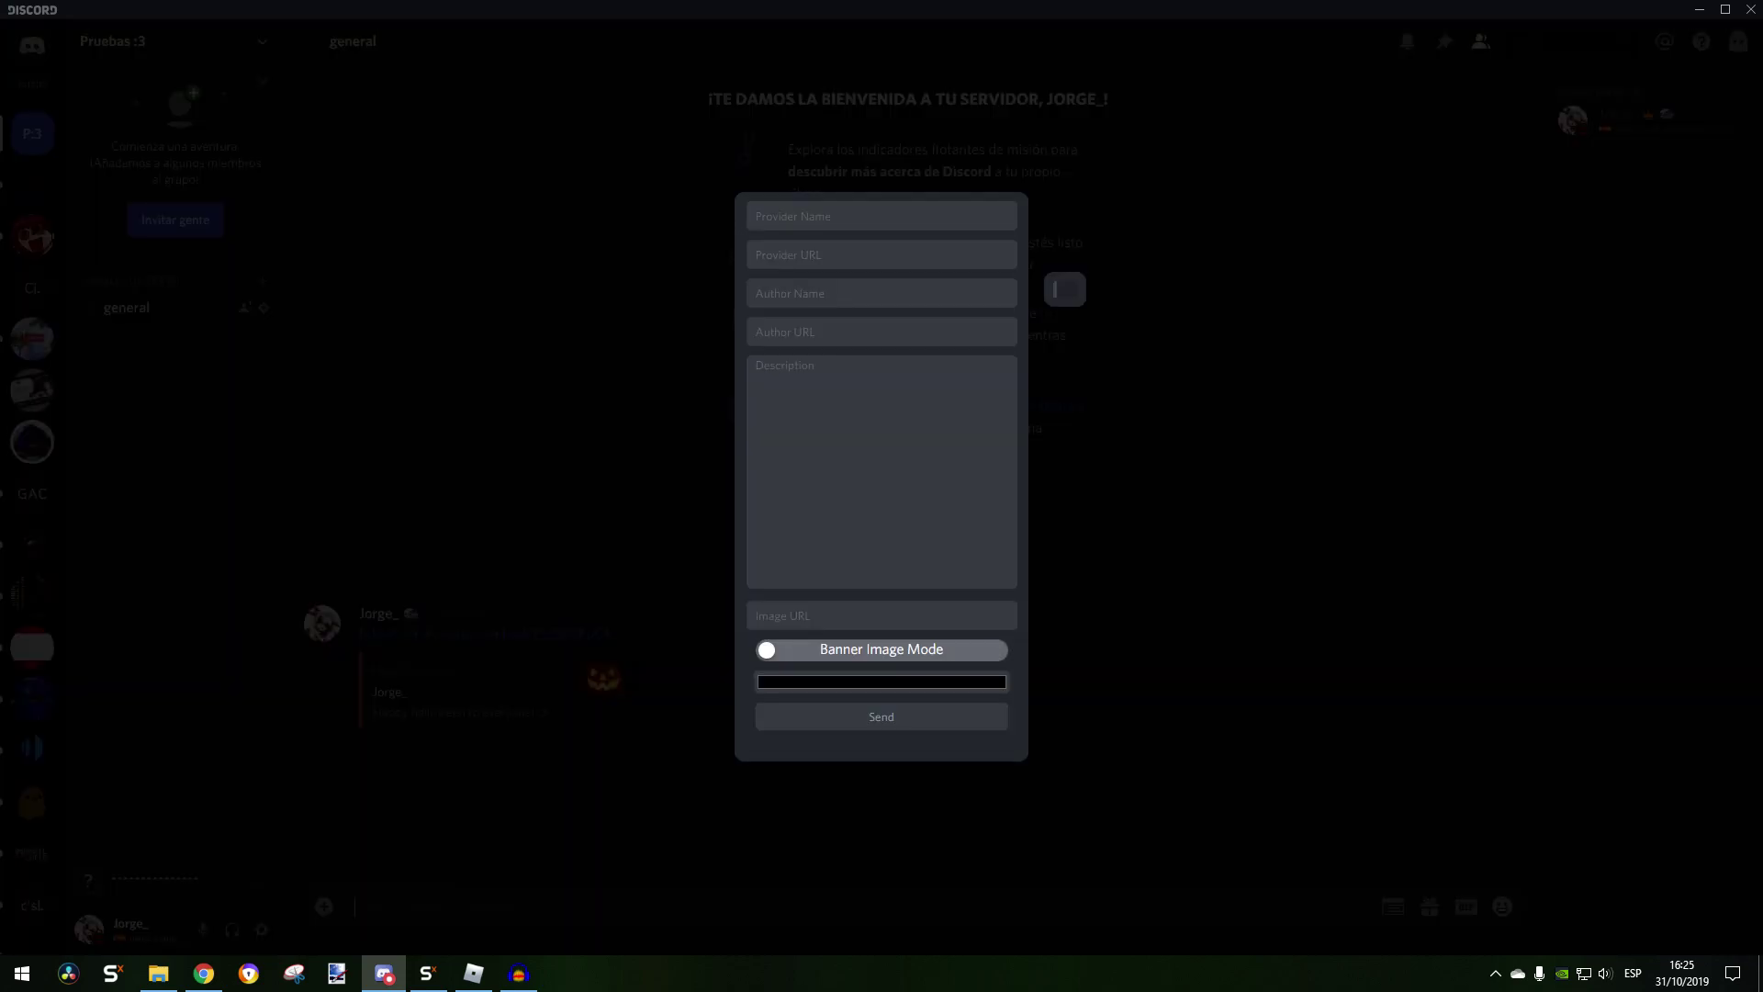
key("ctrl+v")
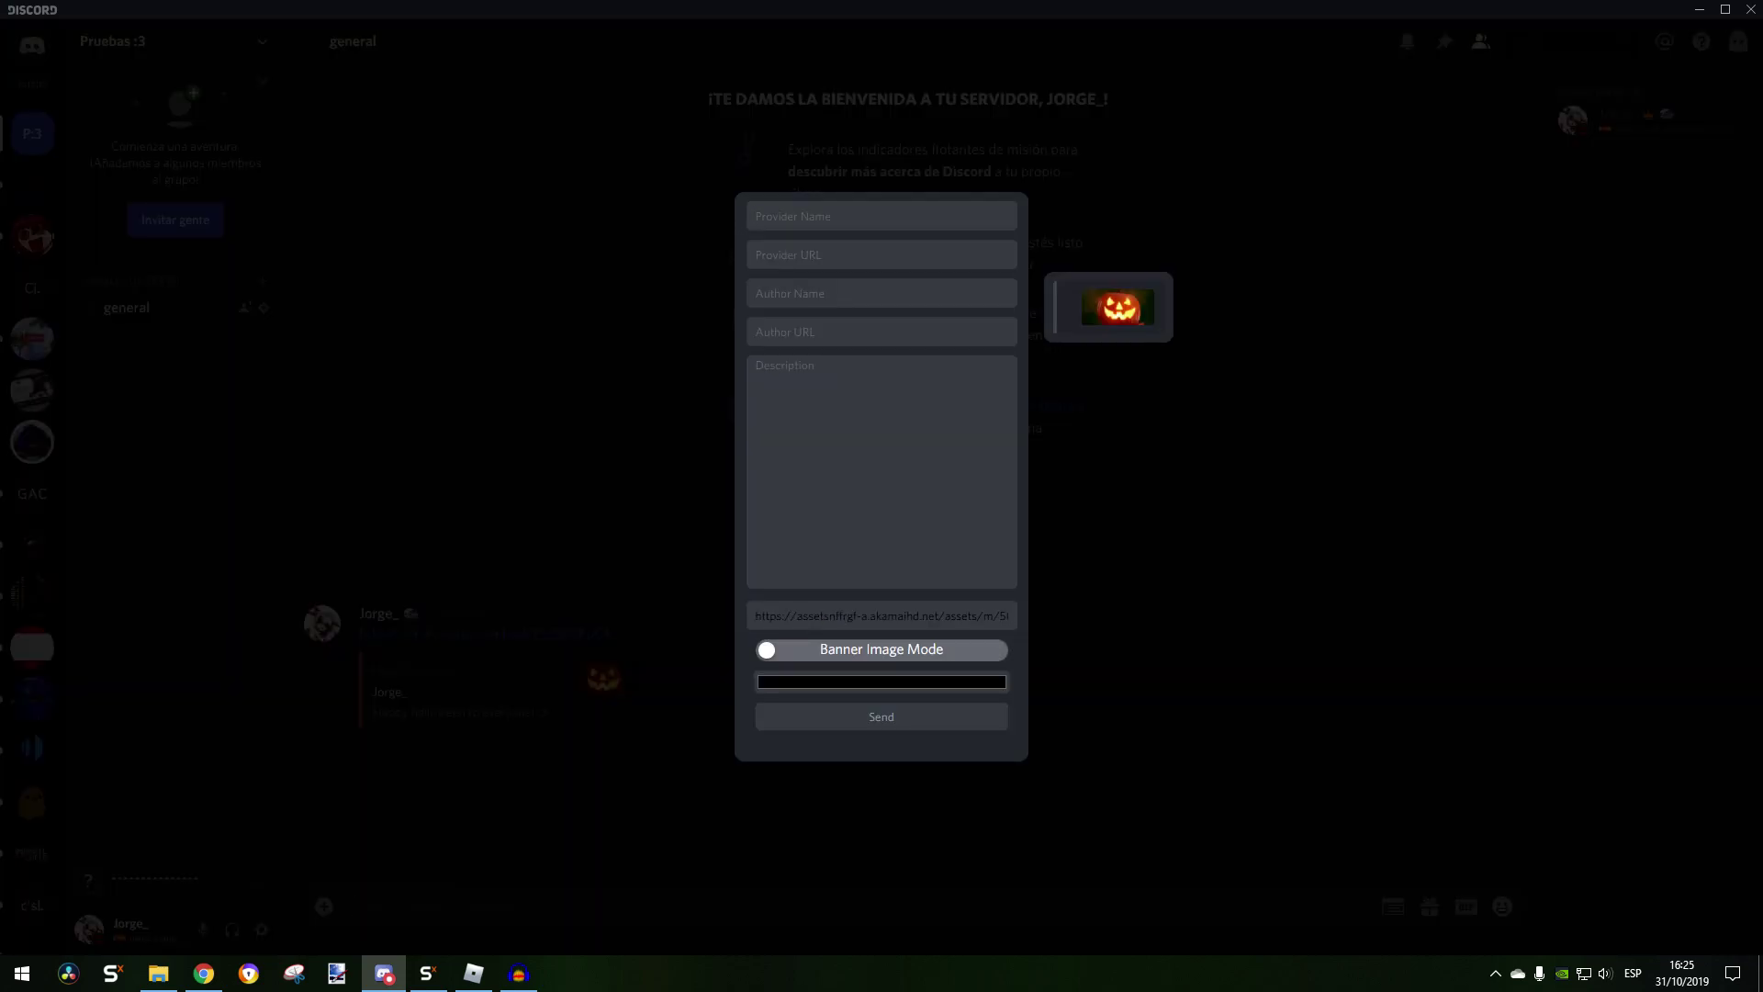
type("happy halloween")
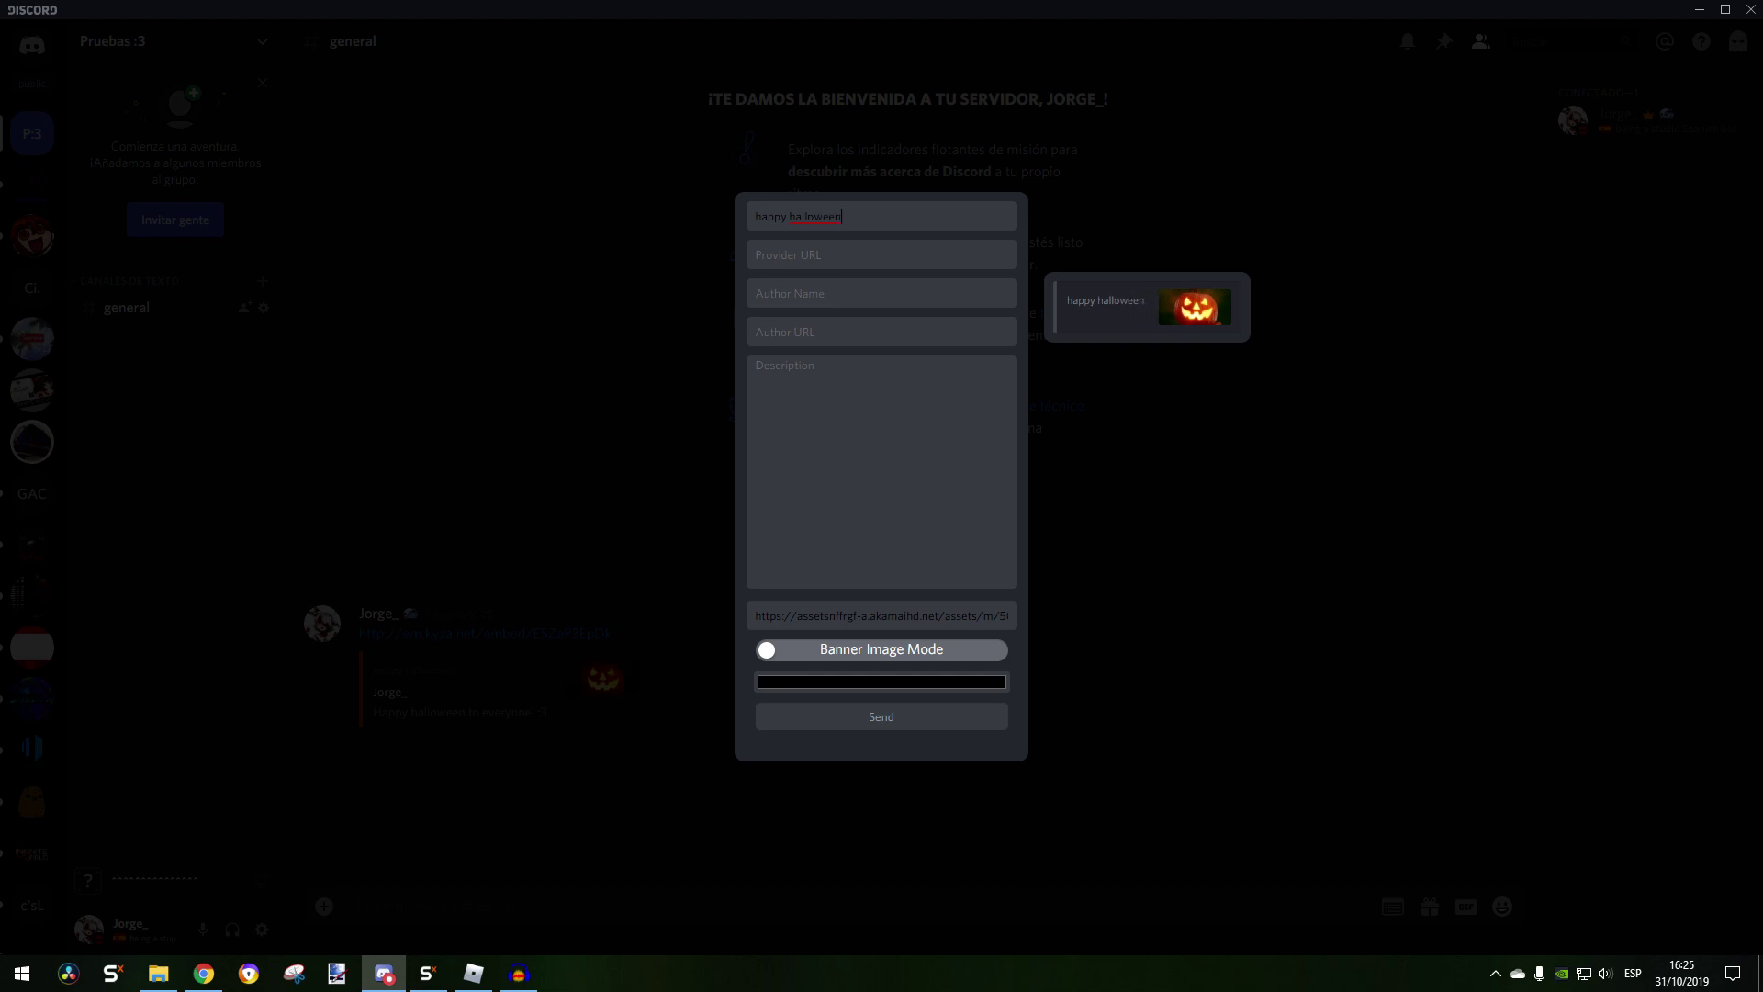
type("!")
Enter "Happy halloween to everyone!" as the new embed's description
type("Hap")
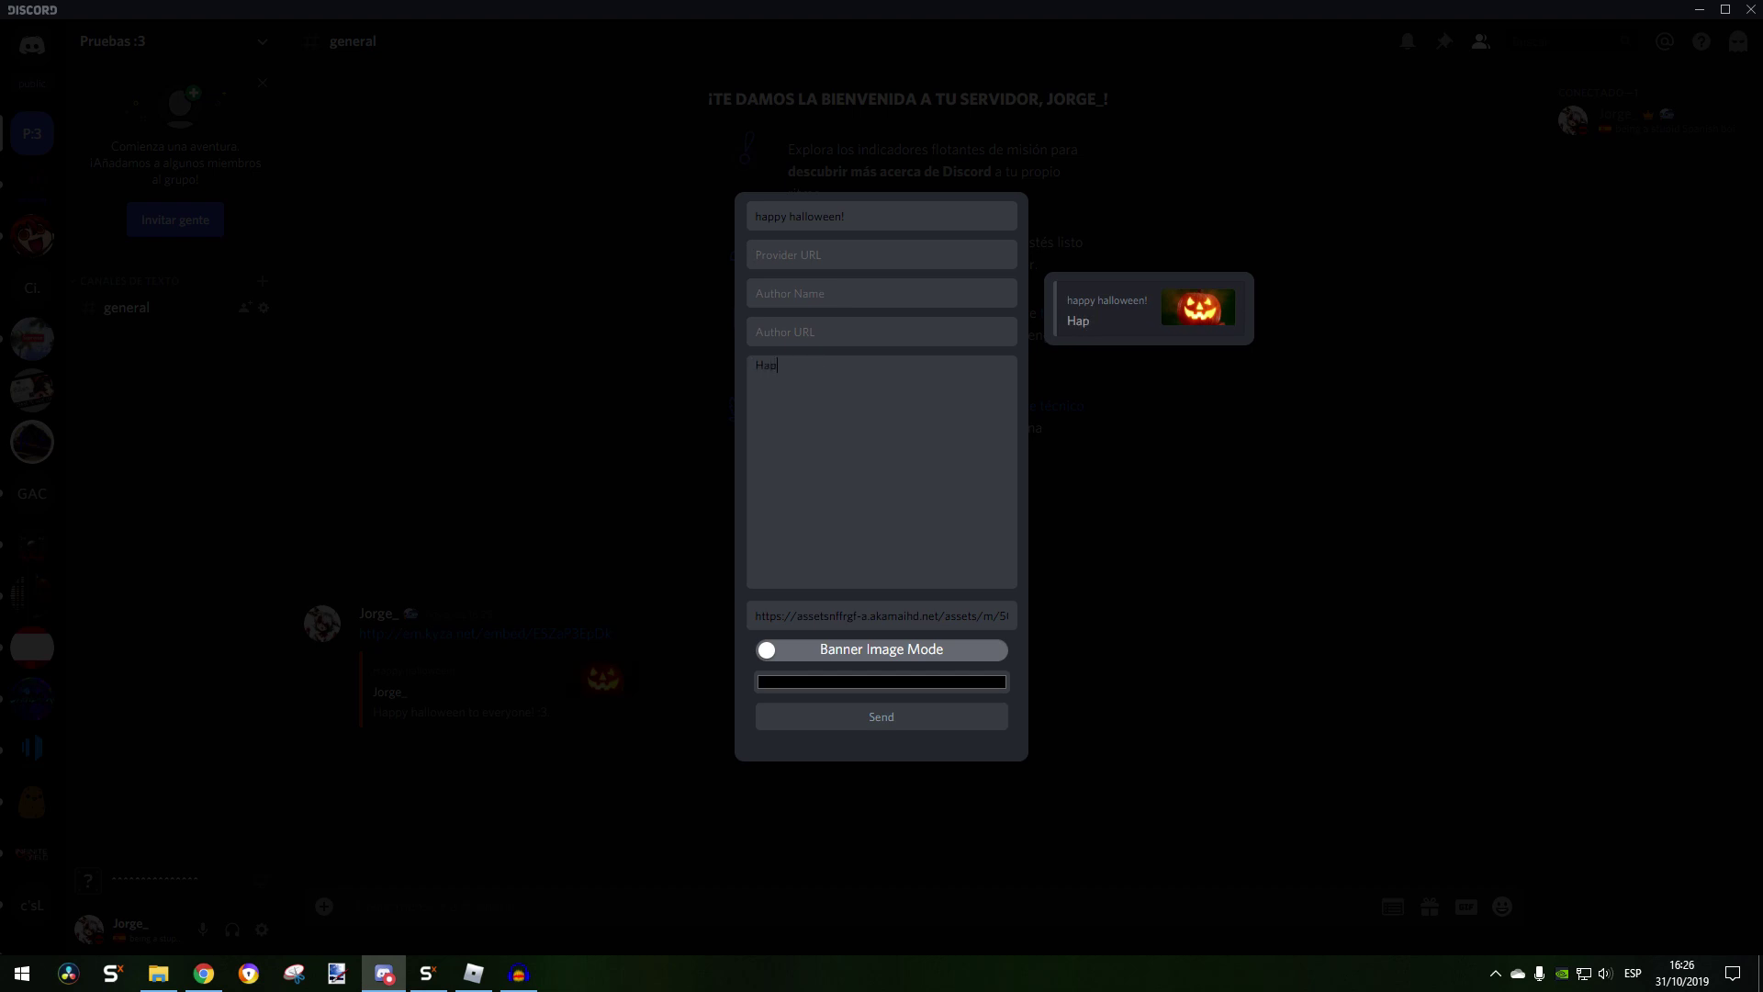
type("py halloween t")
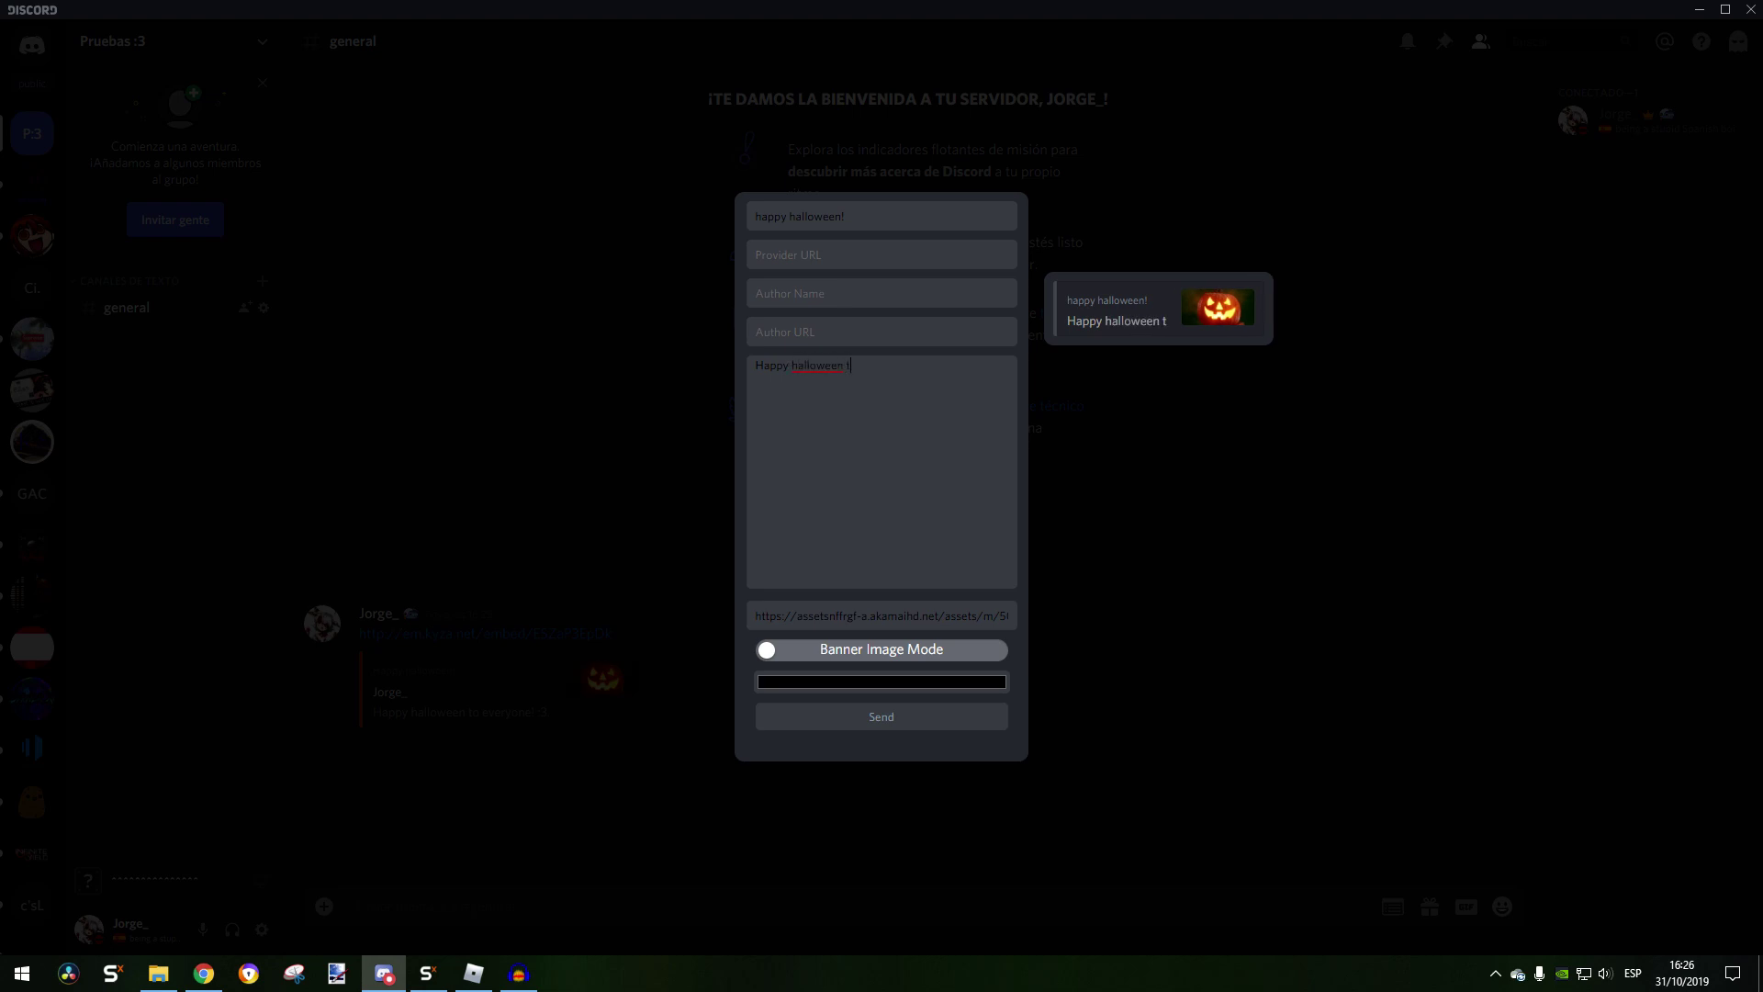
type("o everyone!")
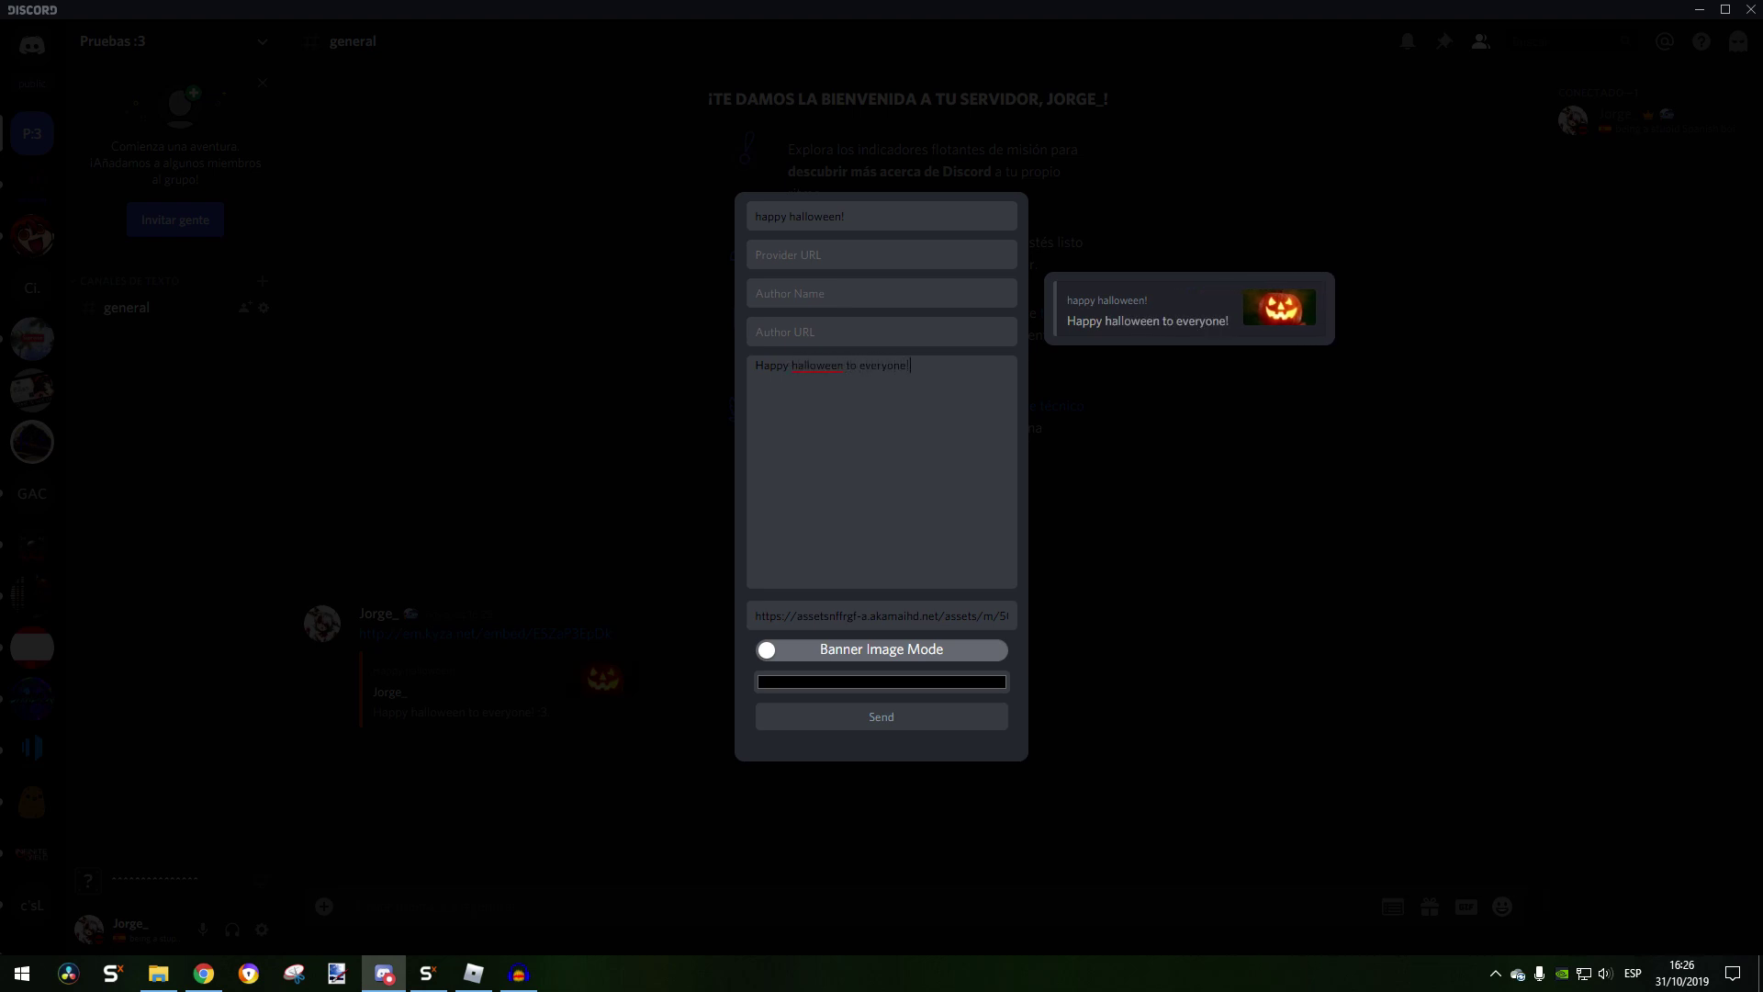
Set the embed's accent colour to the basic orange and send the embed to the general channel
left_click(881, 681)
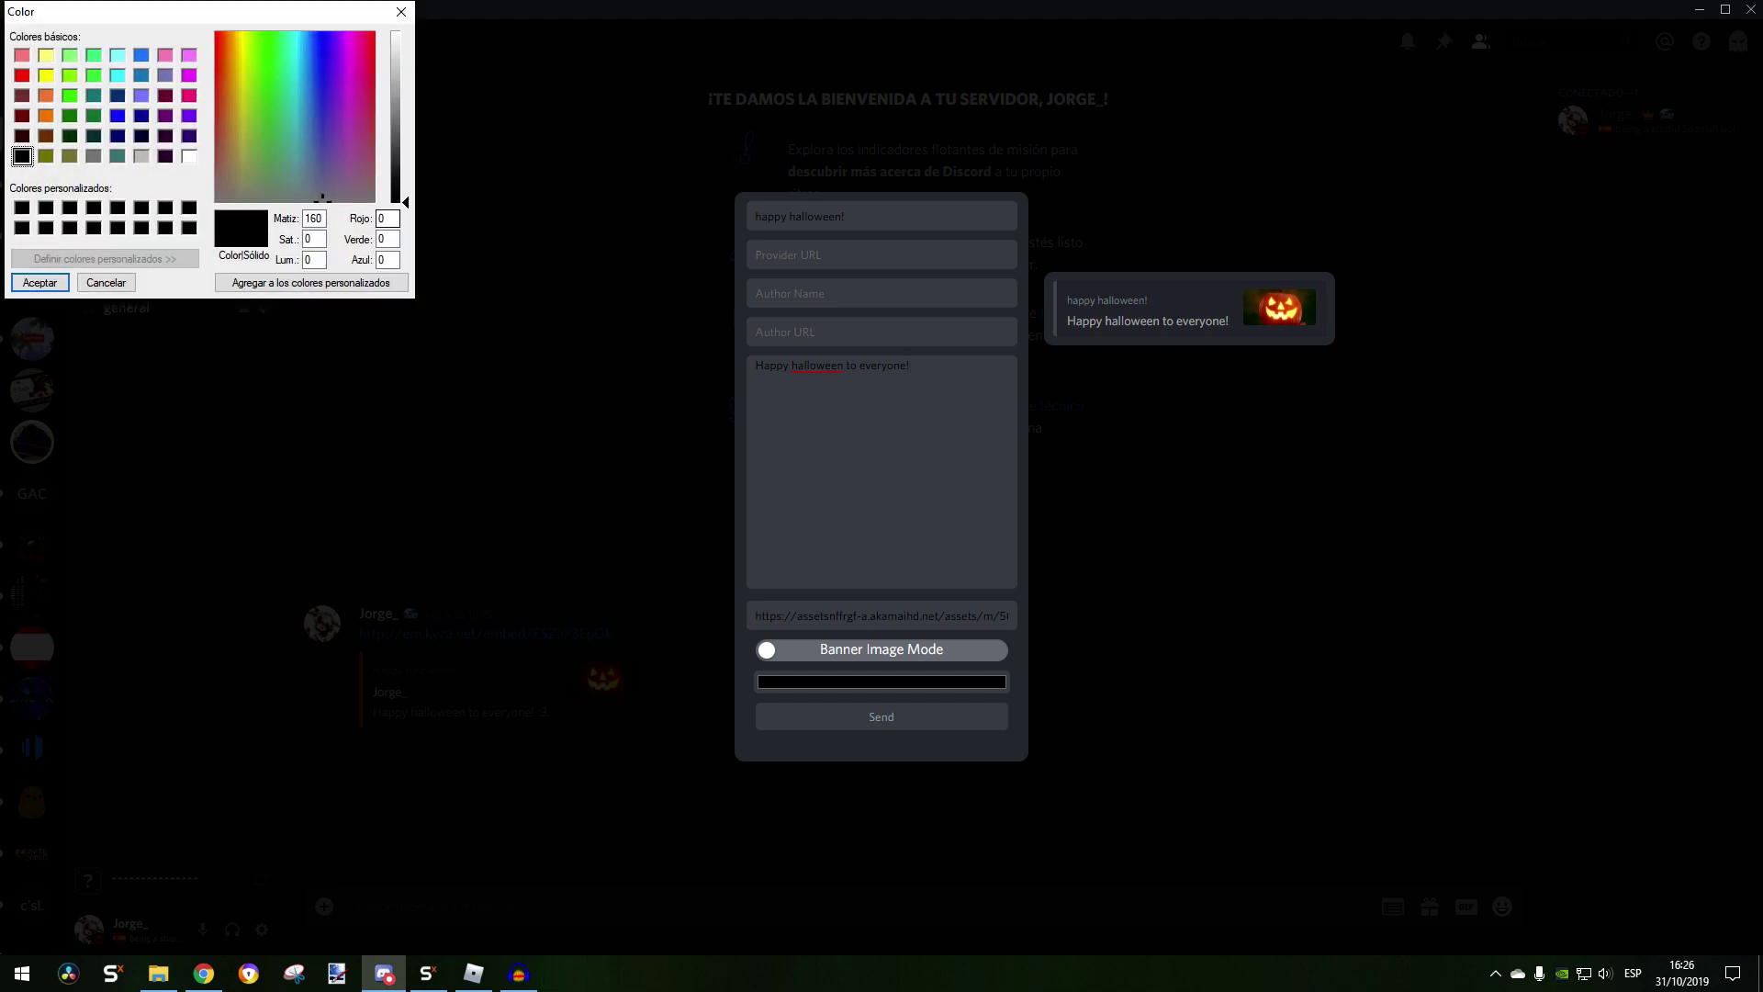
left_click(46, 96)
key("Return")
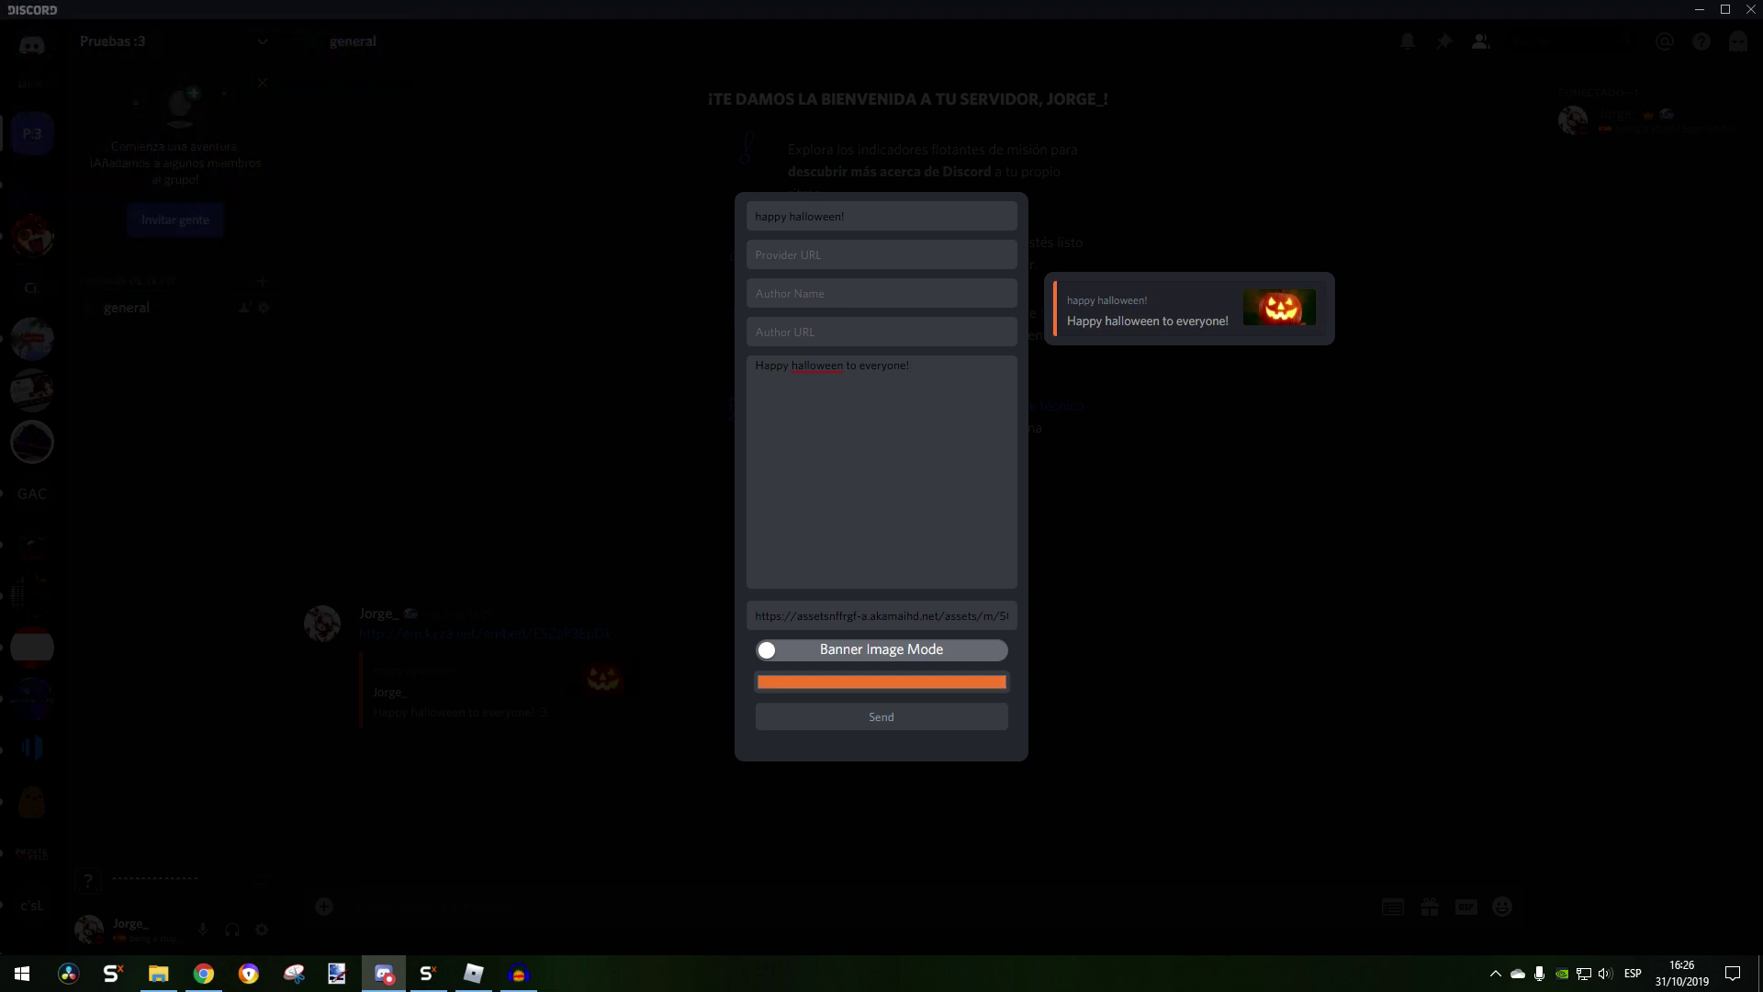
left_click(881, 717)
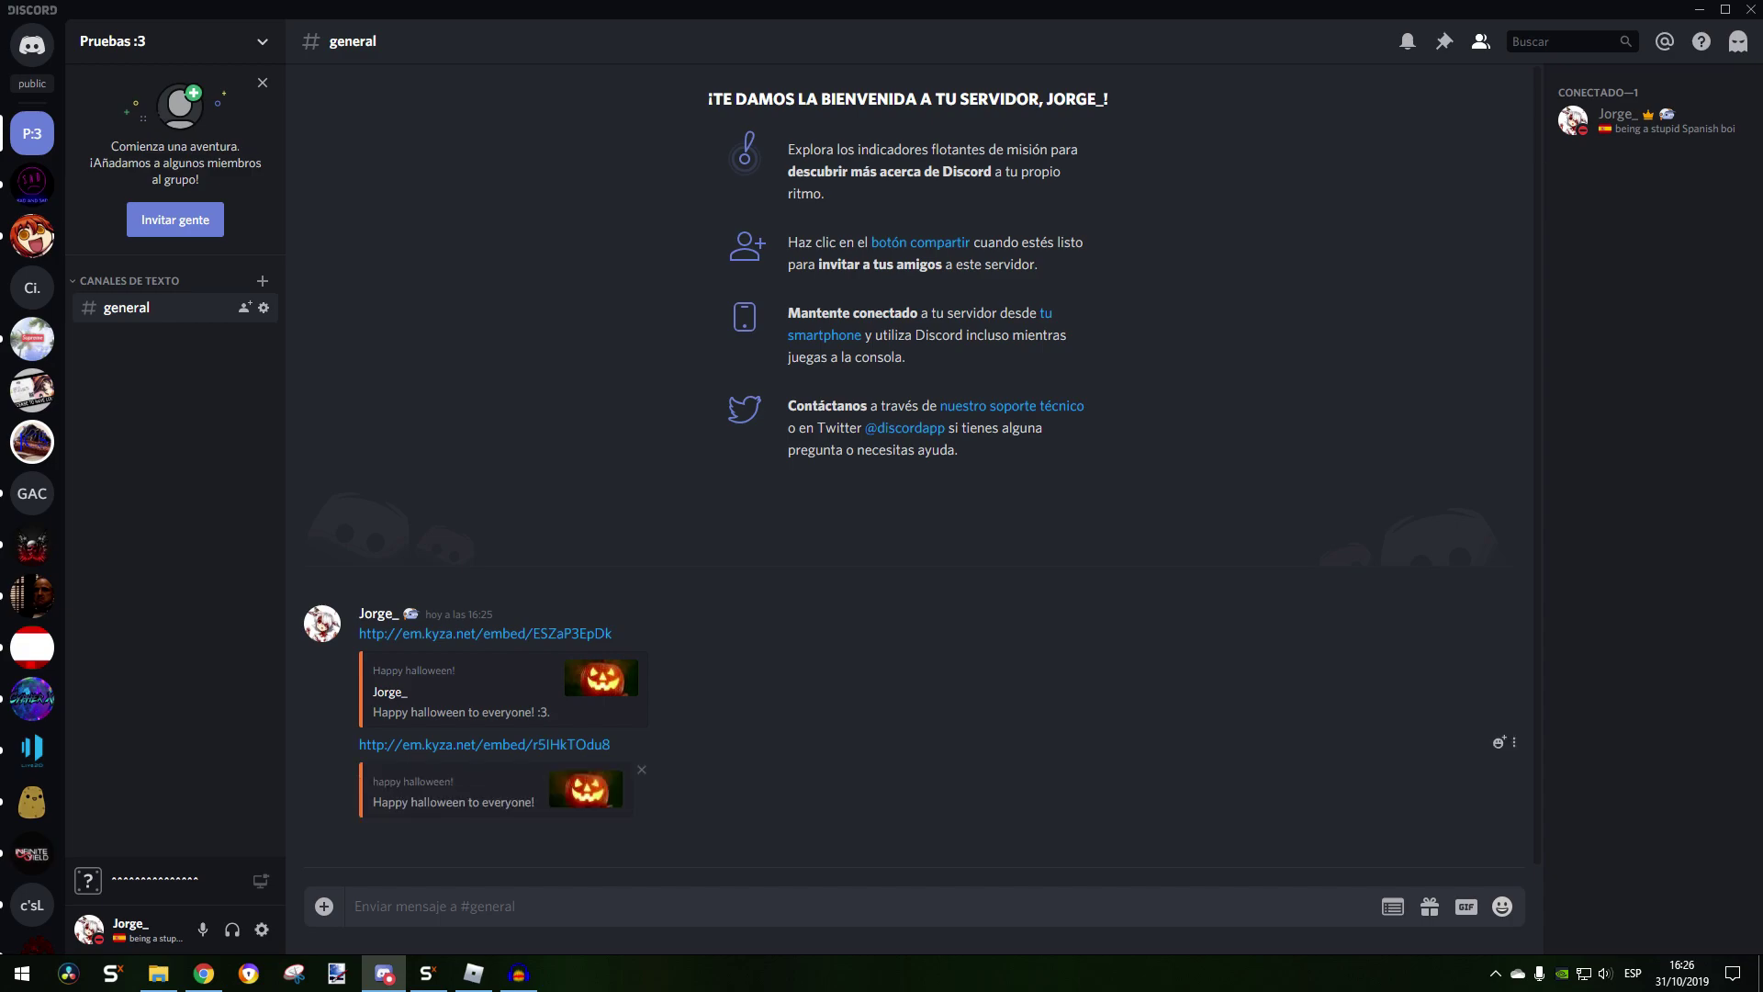
Check the second embed's provider and description text, and switch to Chrome to highlight the SafeEmbedGenerator plugin page's address
mouse_move(402, 802)
left_mouse_down()
mouse_move(495, 801)
mouse_move(377, 782)
left_mouse_up()
left_click(415, 782)
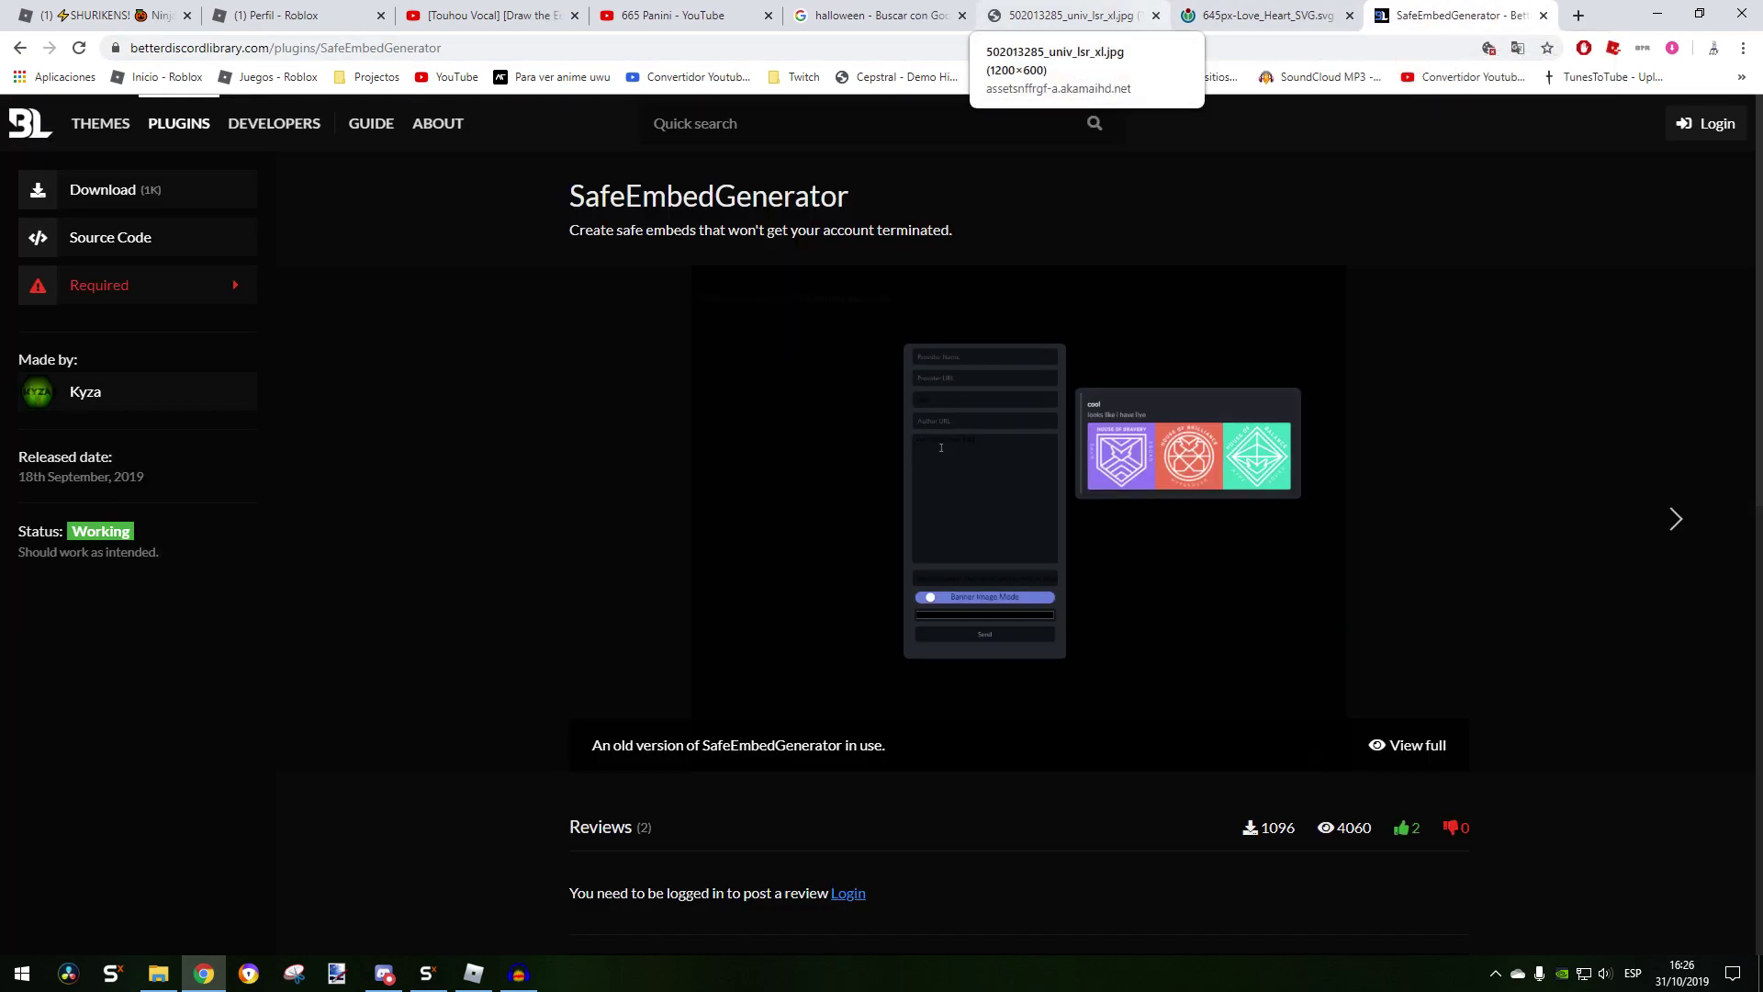
key("ctrl+l")
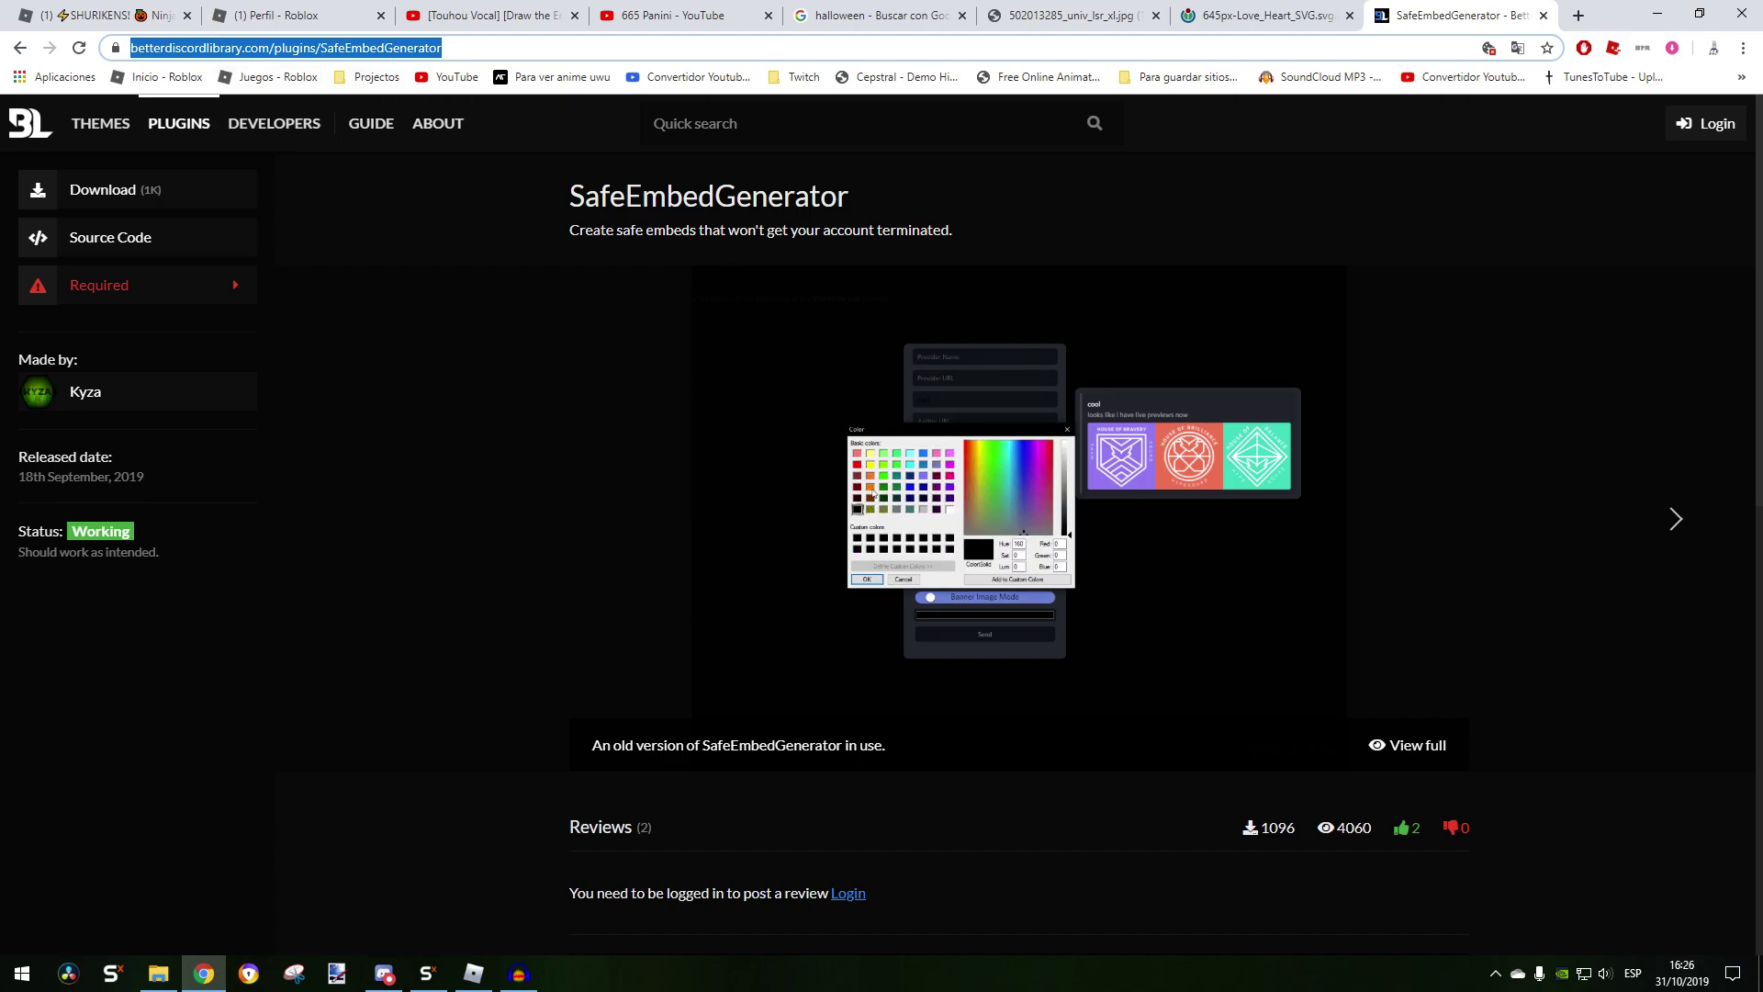
key("Escape")
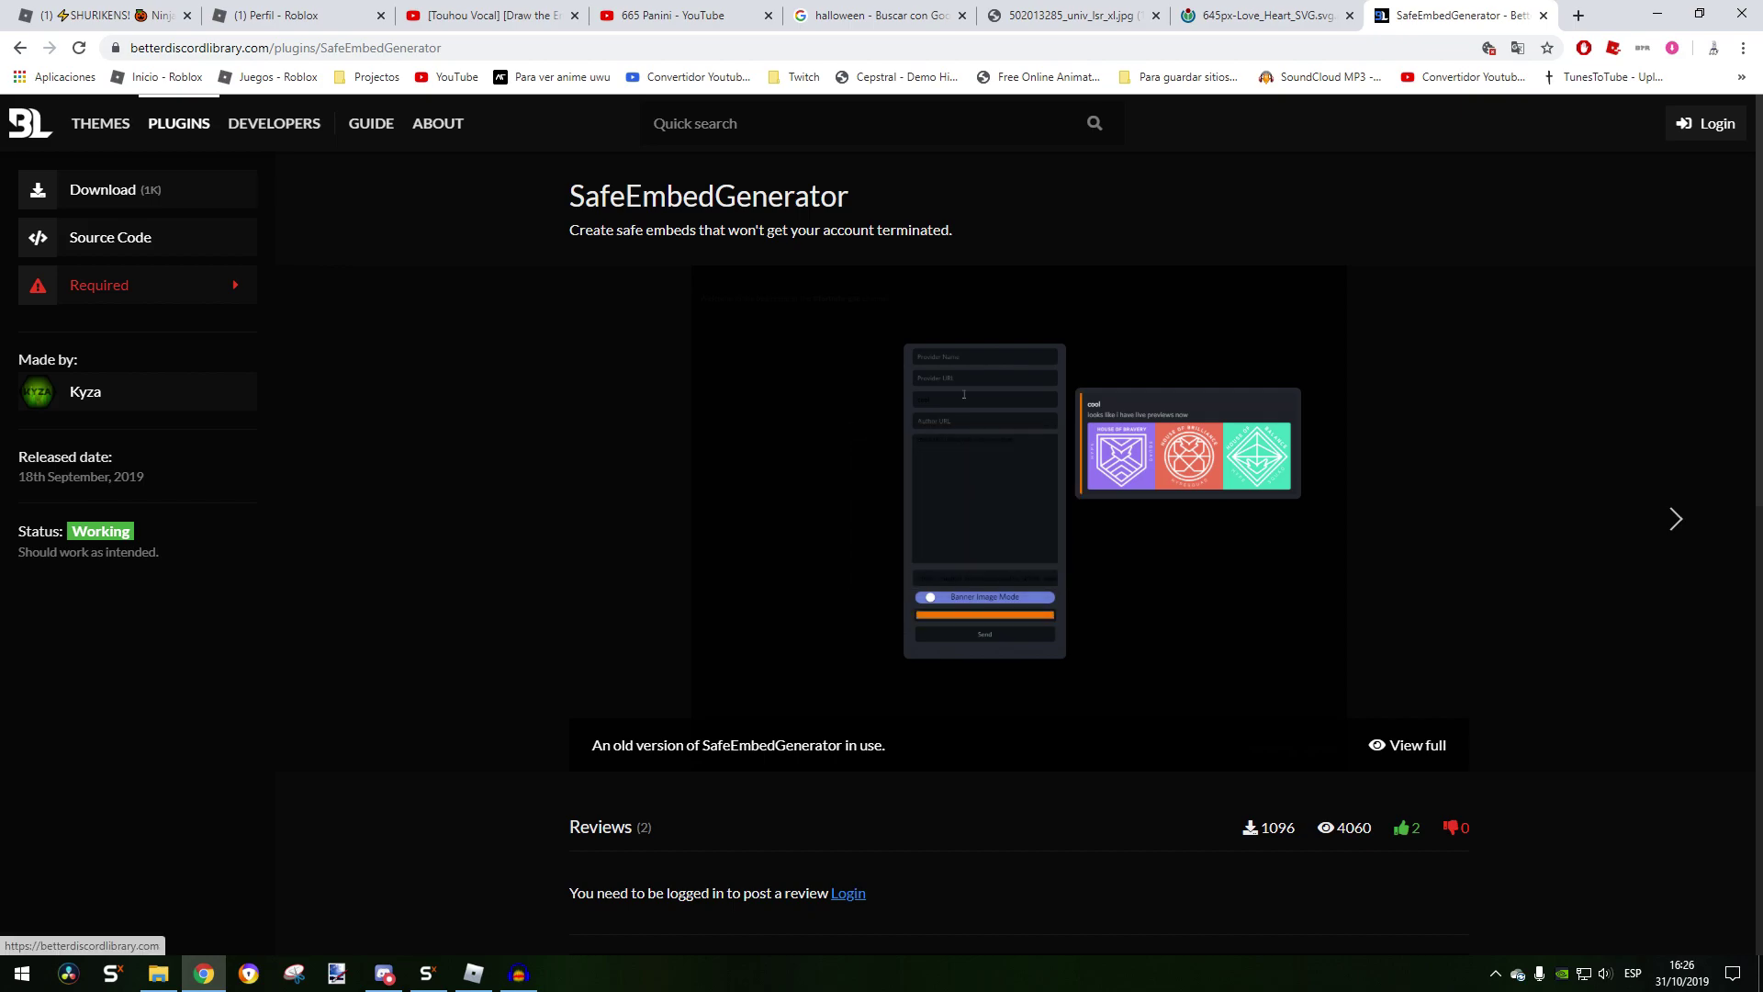